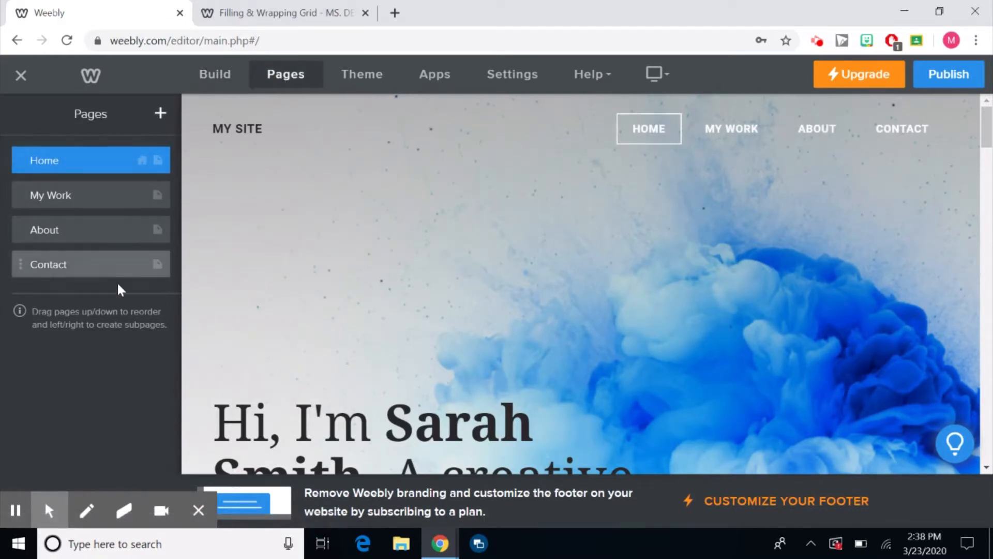
Step: Try hiding the Home page in the site navigation, and make it visible there again
click(59, 162)
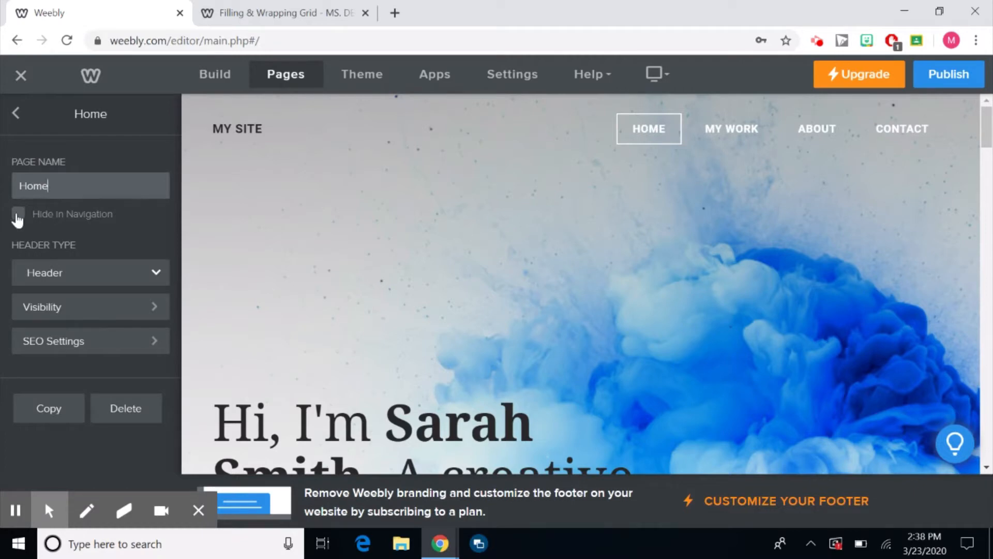
click(18, 215)
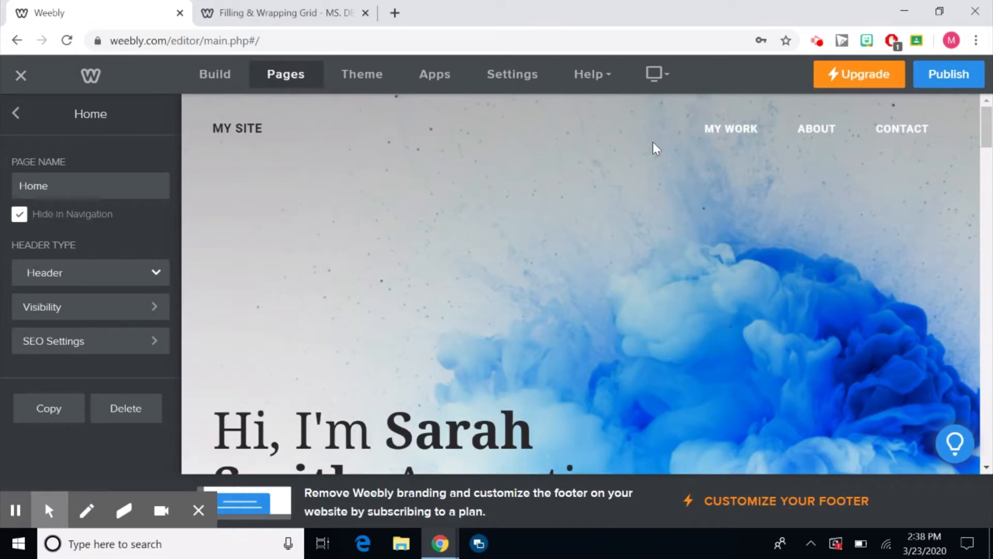
click(24, 215)
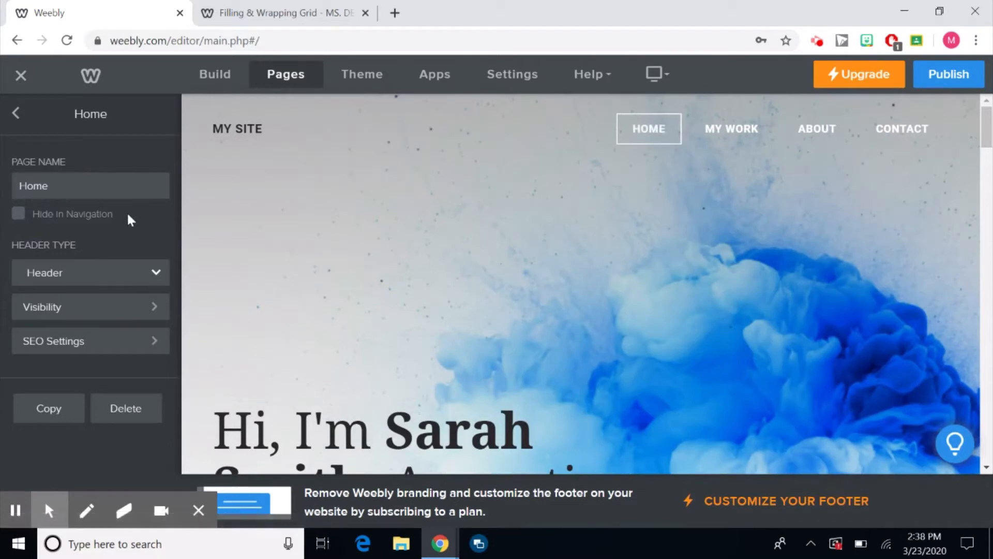
Step: Review the Home page's header type options and visibility settings, and return to the list of pages
click(125, 274)
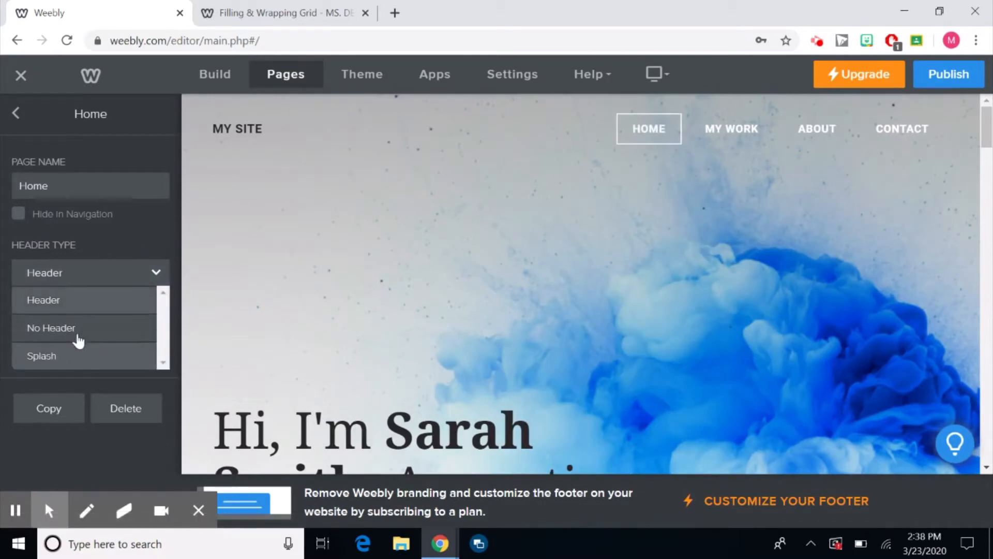
click(142, 233)
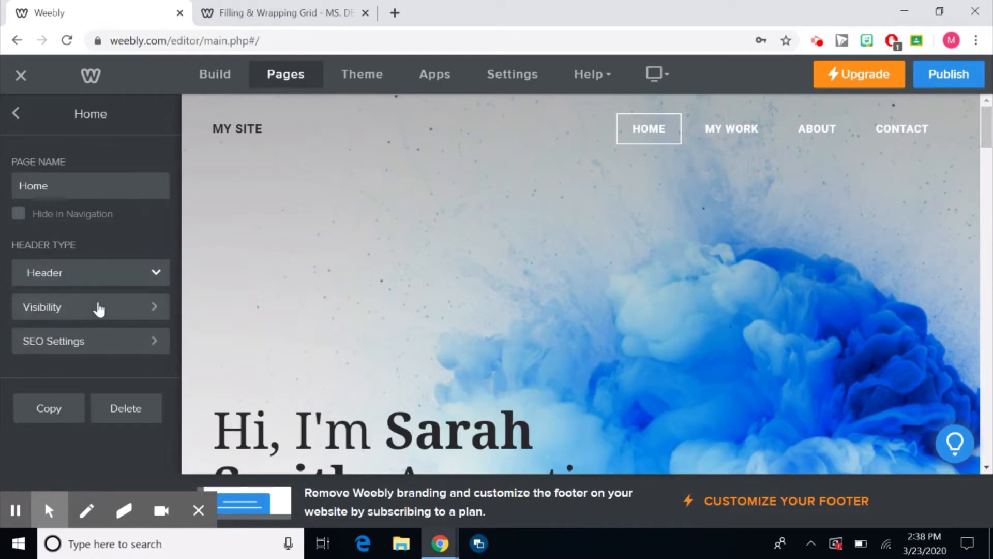
click(101, 317)
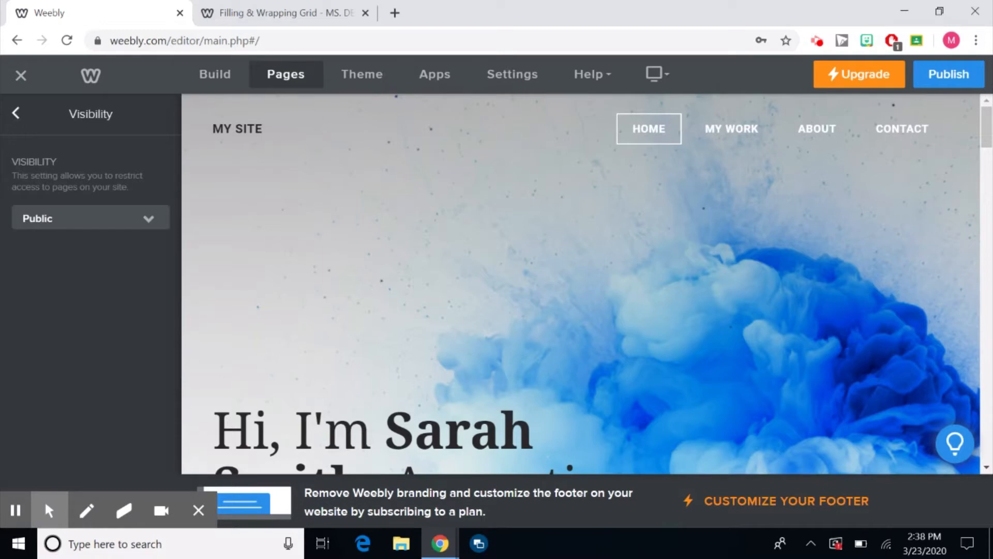
click(20, 118)
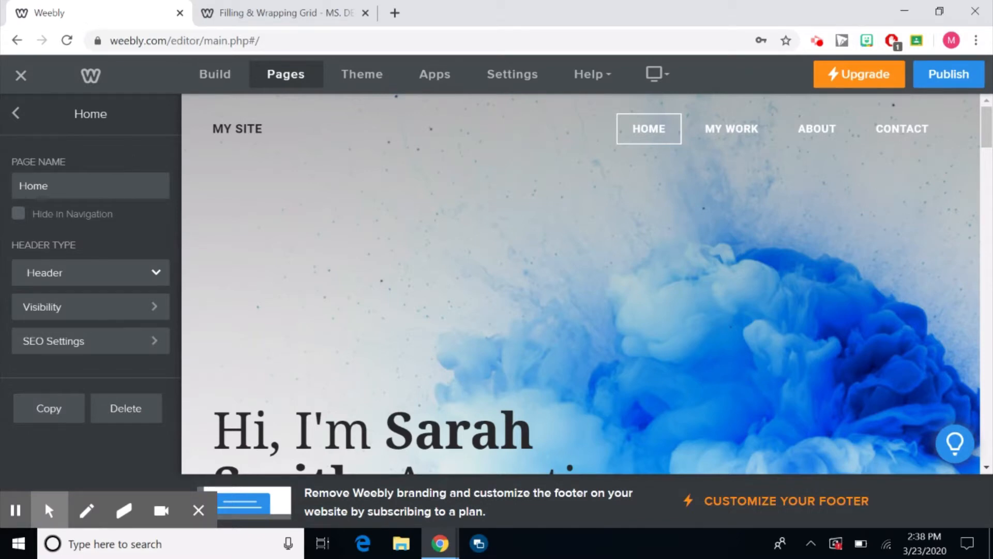
click(15, 112)
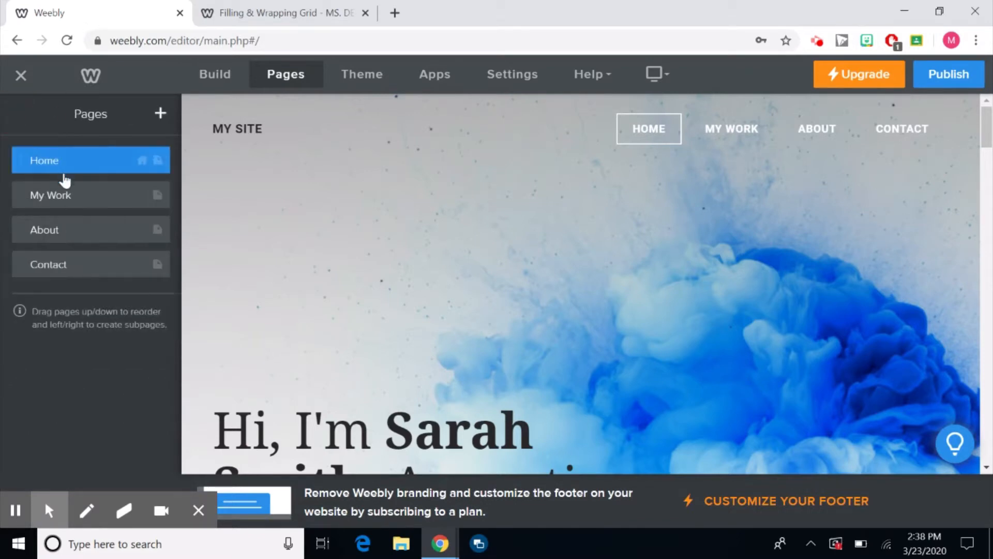
Step: Rename the My Work page as Grids
click(68, 200)
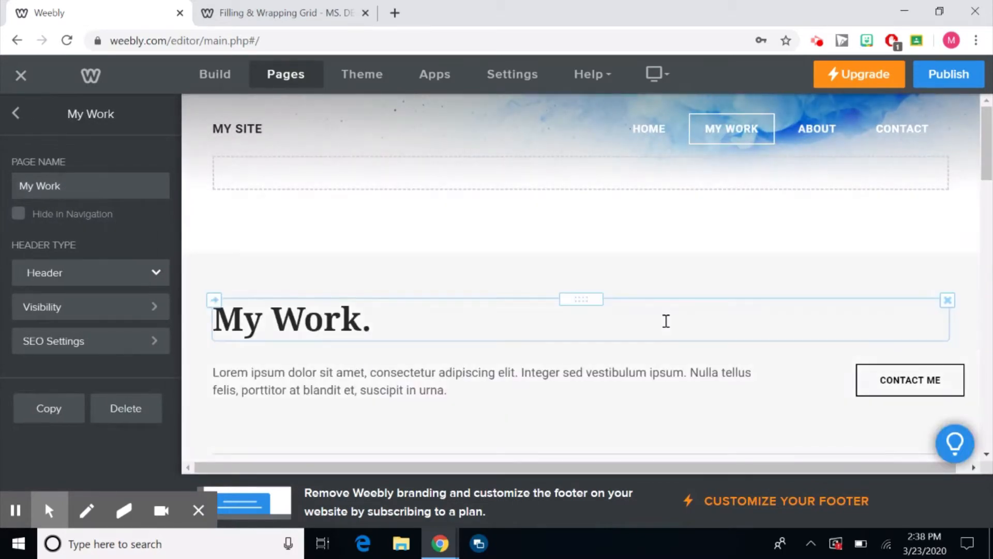
scroll(665, 321, down, 4)
scroll(581, 306, down, 20)
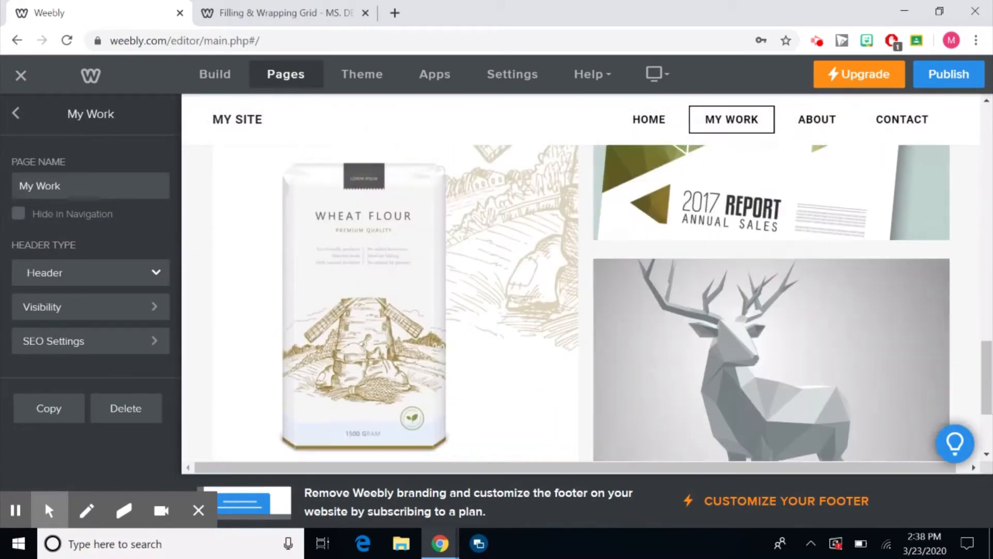
scroll(581, 305, up, 20)
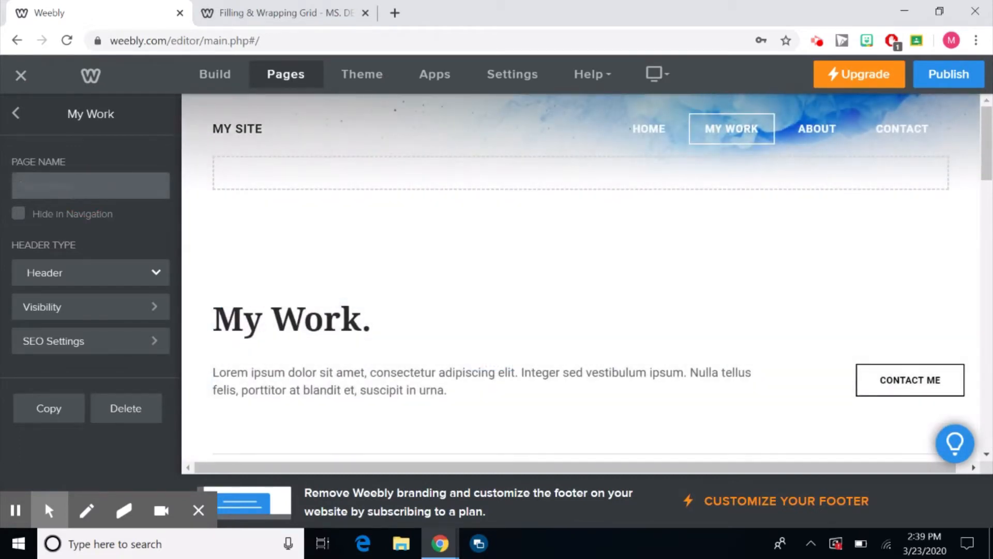
text(Grids)
click(134, 220)
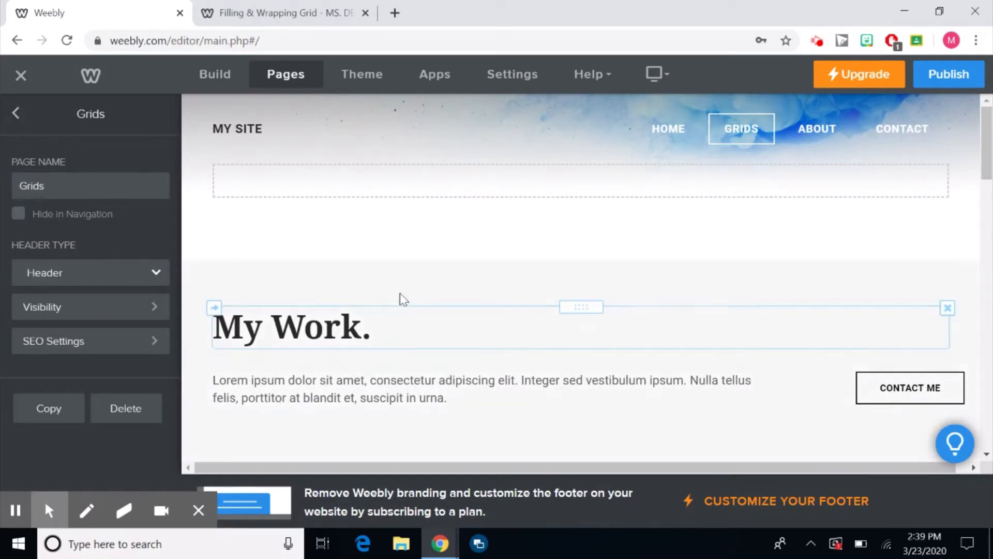
Step: Delete the "My Work." heading and the placeholder text paragraph from the Grids page
scroll(777, 374, down, 10)
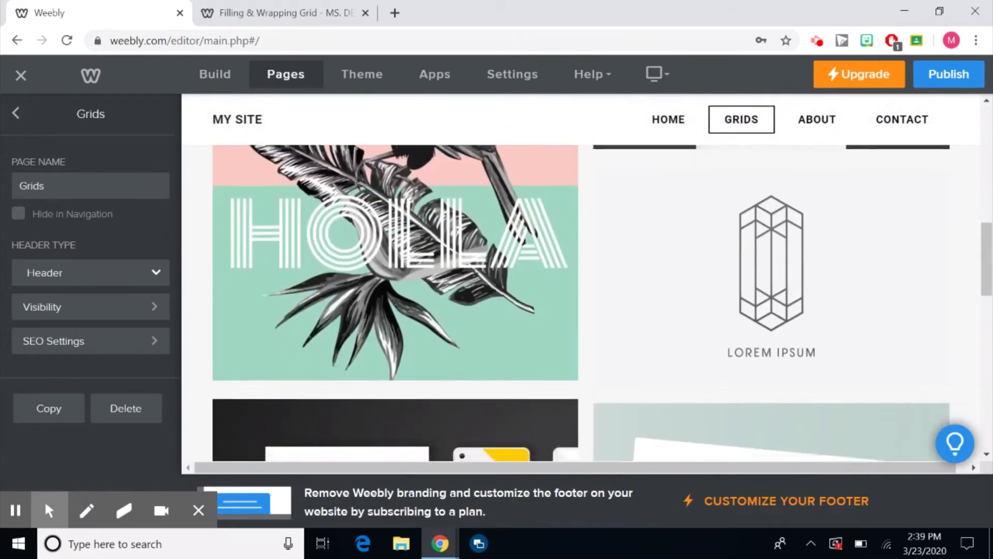
scroll(777, 374, up, 8)
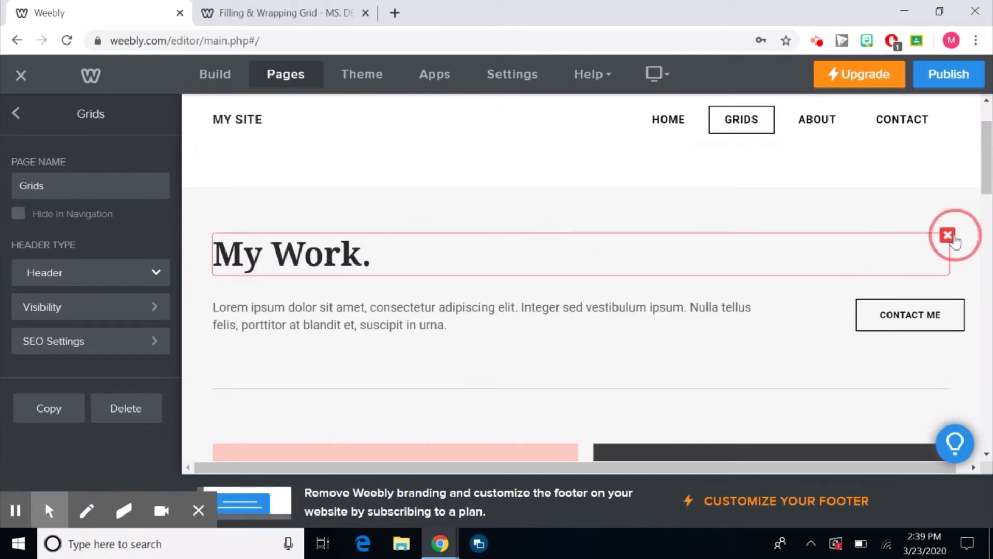
click(947, 235)
click(927, 199)
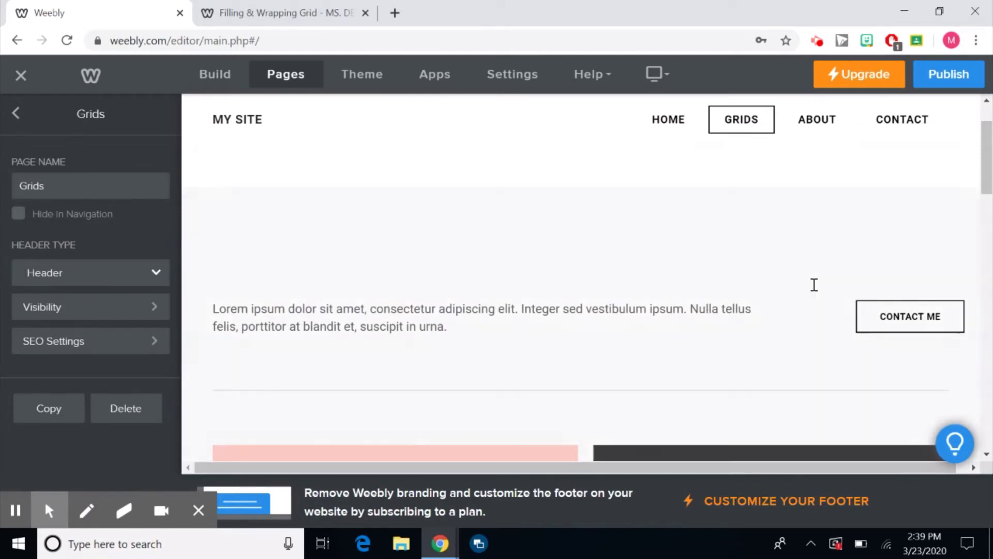
click(770, 227)
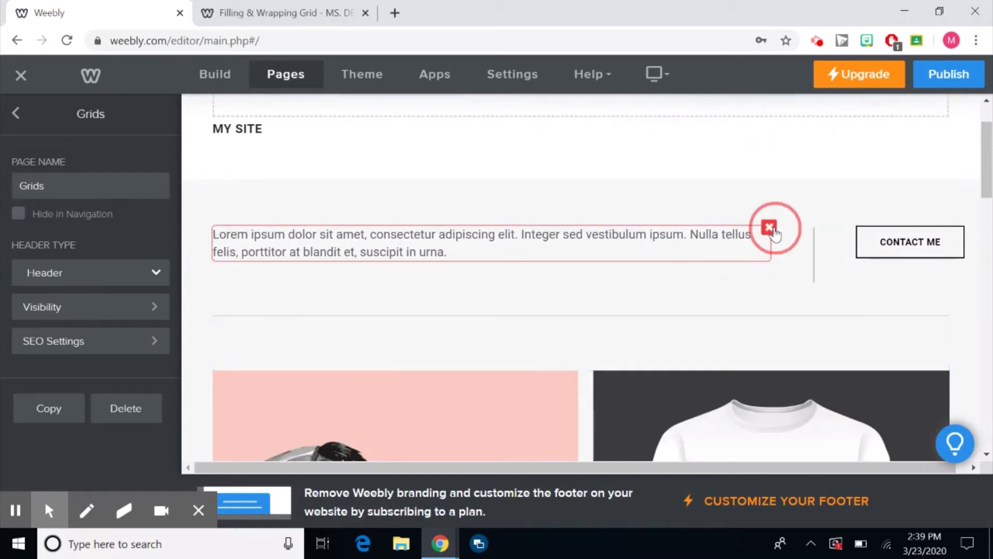
click(750, 190)
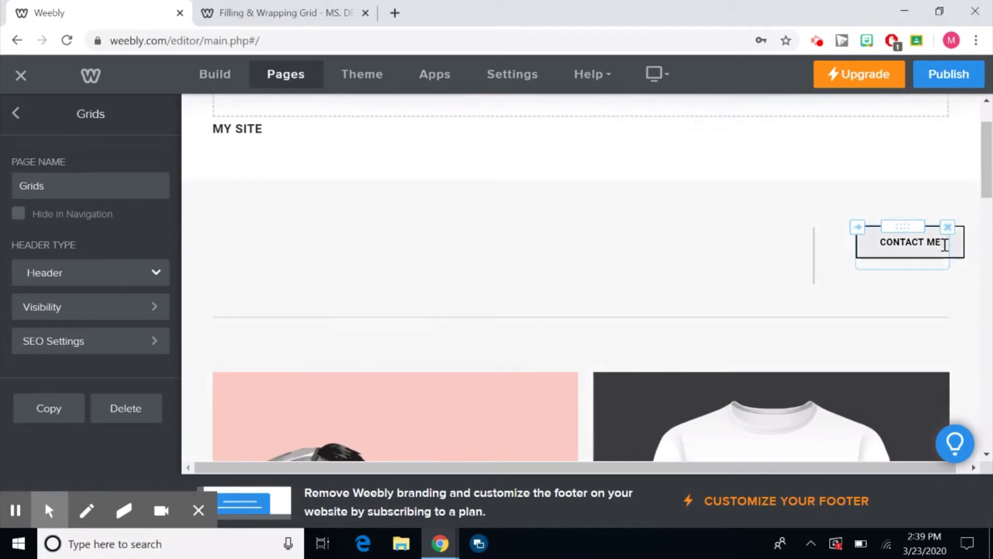
Step: Delete the Contact Me button and the divider line above the images on the Grids page
click(947, 229)
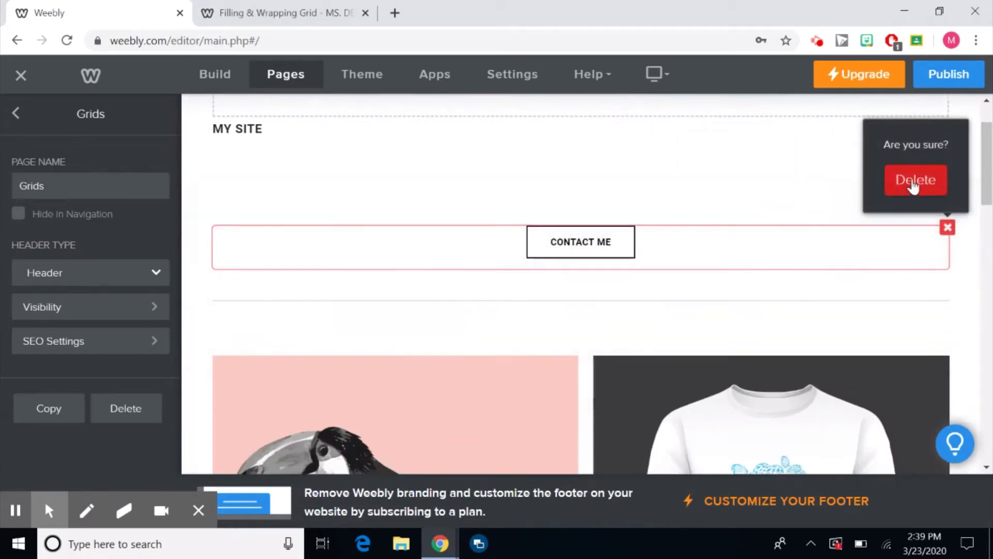
click(911, 183)
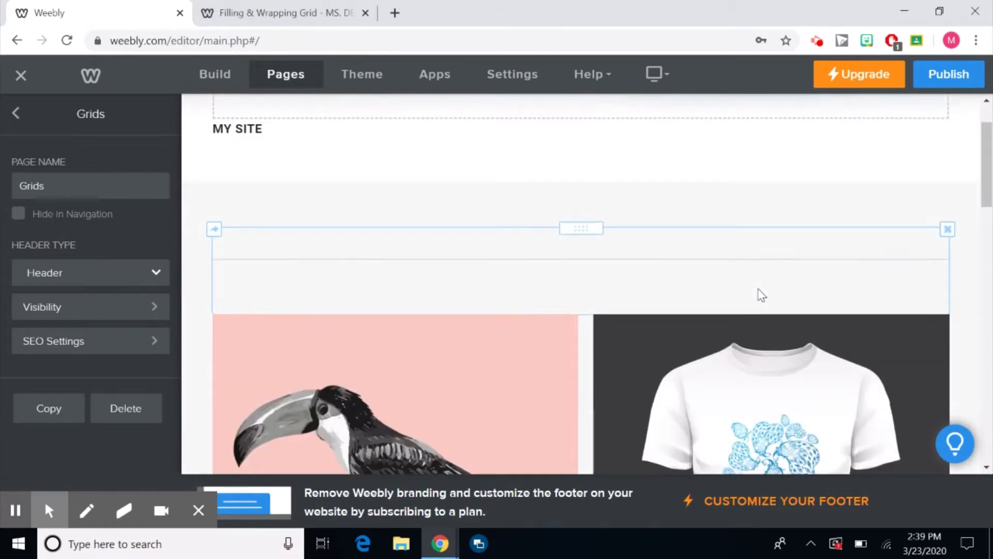
click(948, 246)
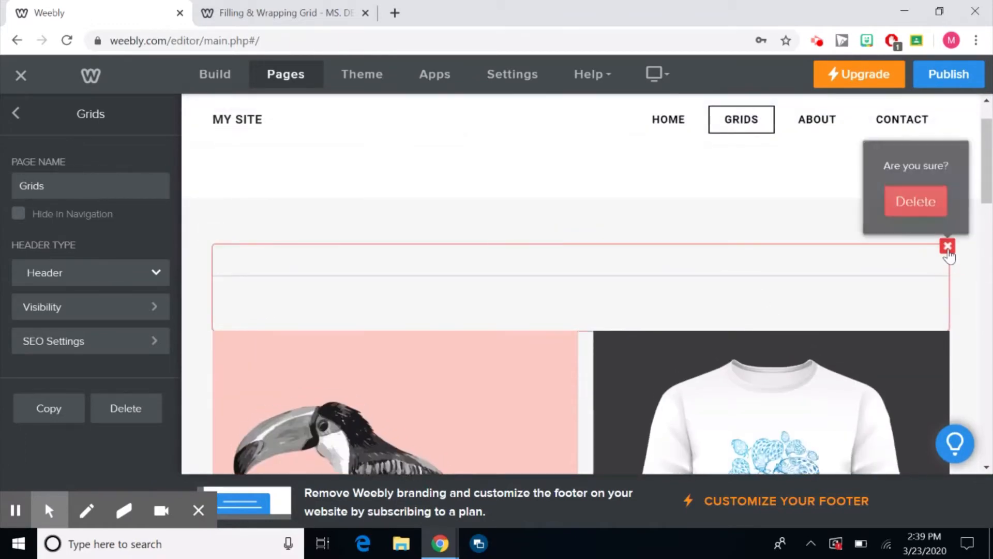
click(922, 215)
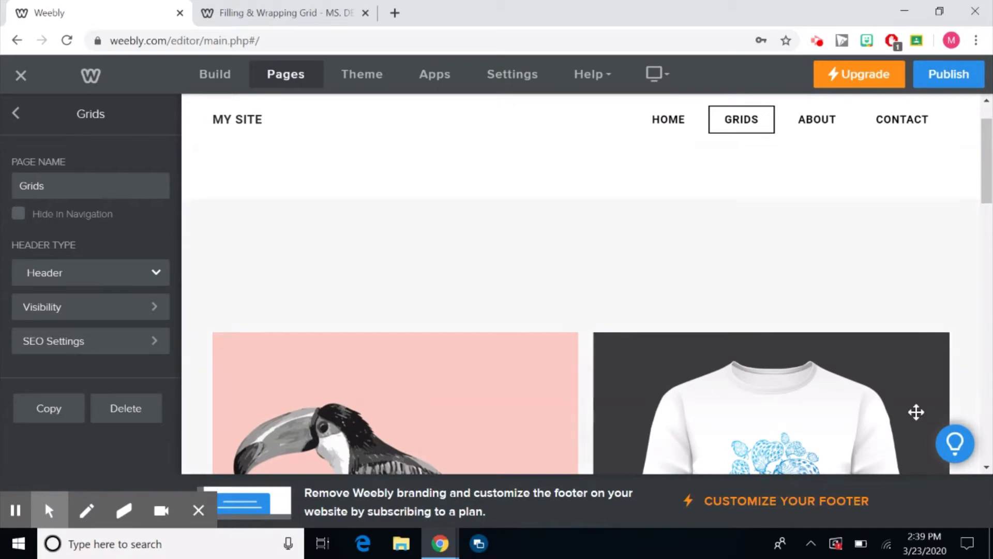
Step: Delete the T-shirt, toucan, Lorem Ipsum logo and design branding images from the Grids page
click(948, 246)
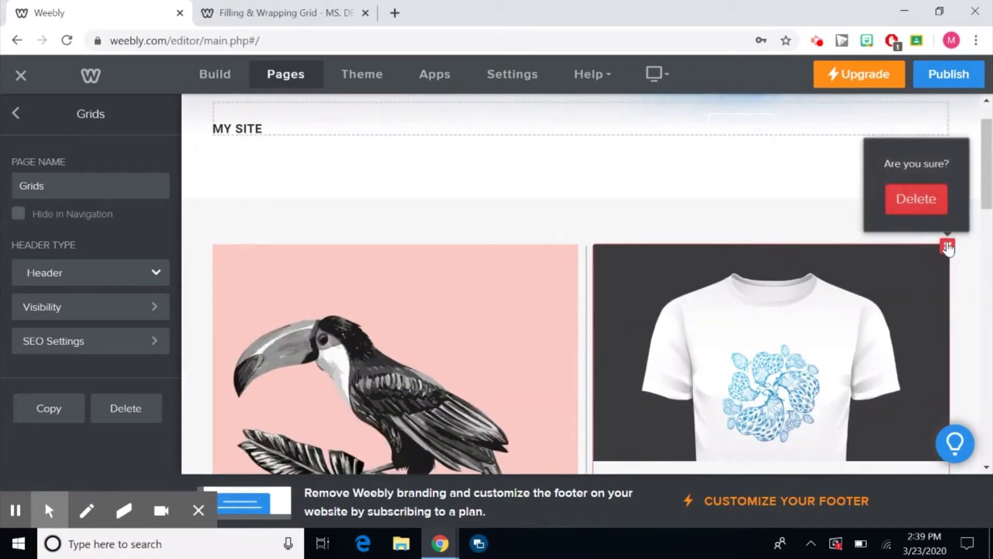
click(924, 203)
click(577, 247)
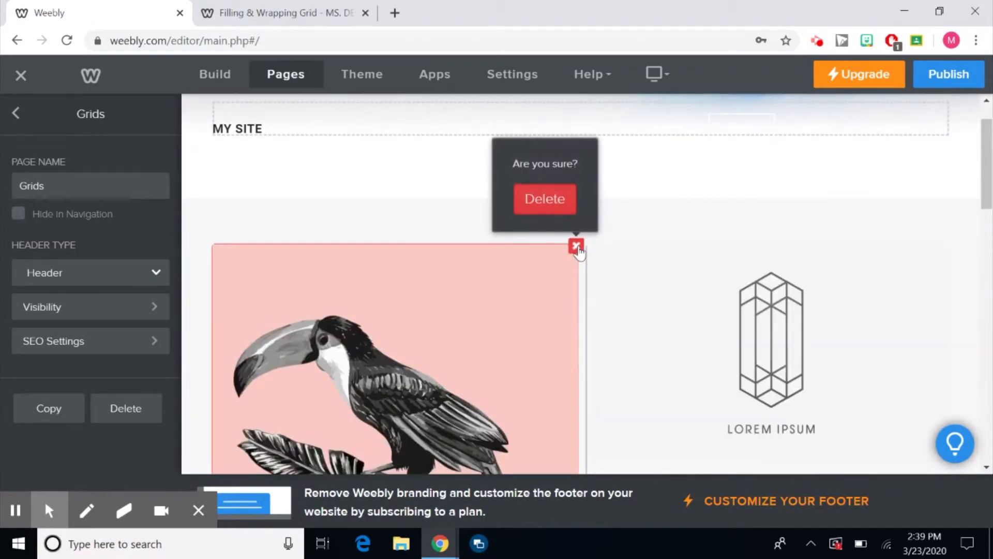
click(545, 198)
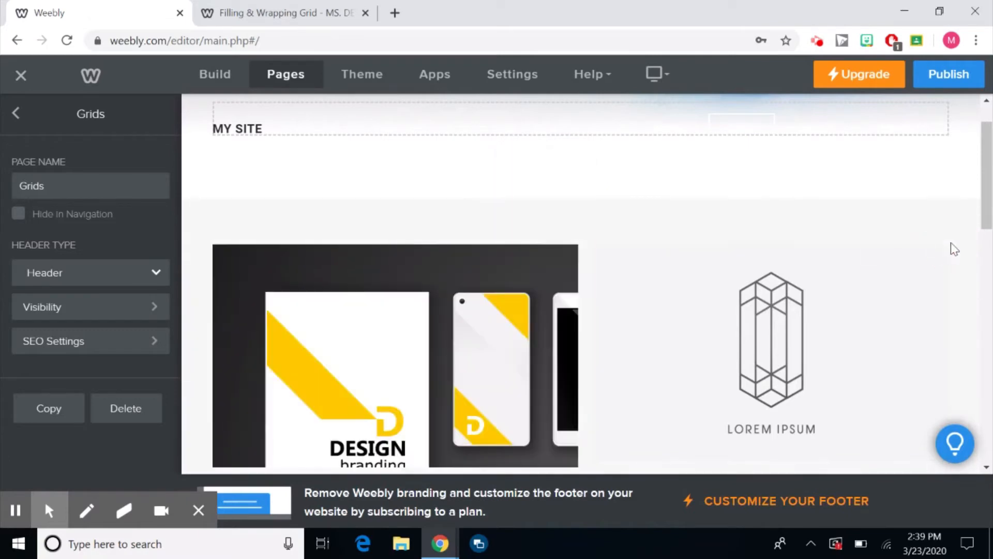
click(947, 301)
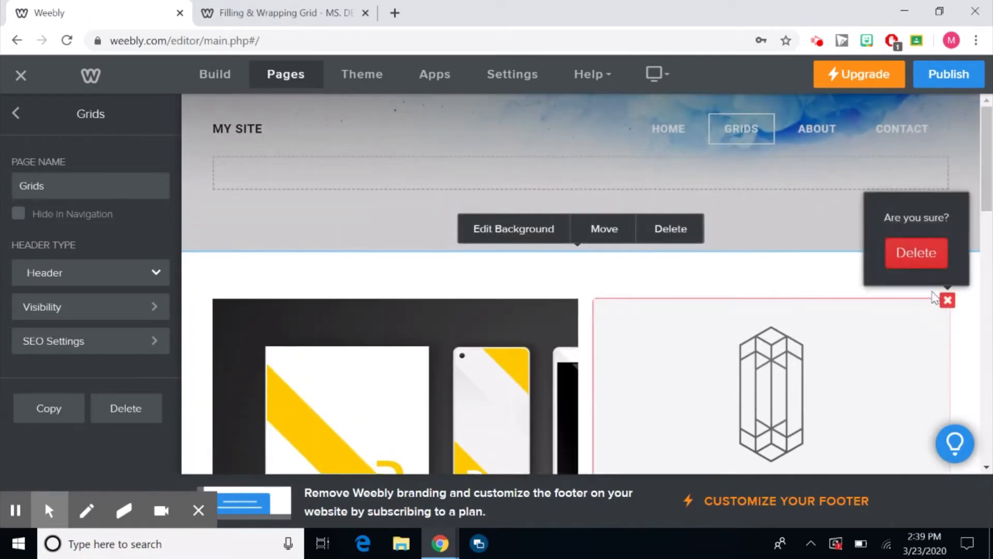
click(906, 260)
click(576, 300)
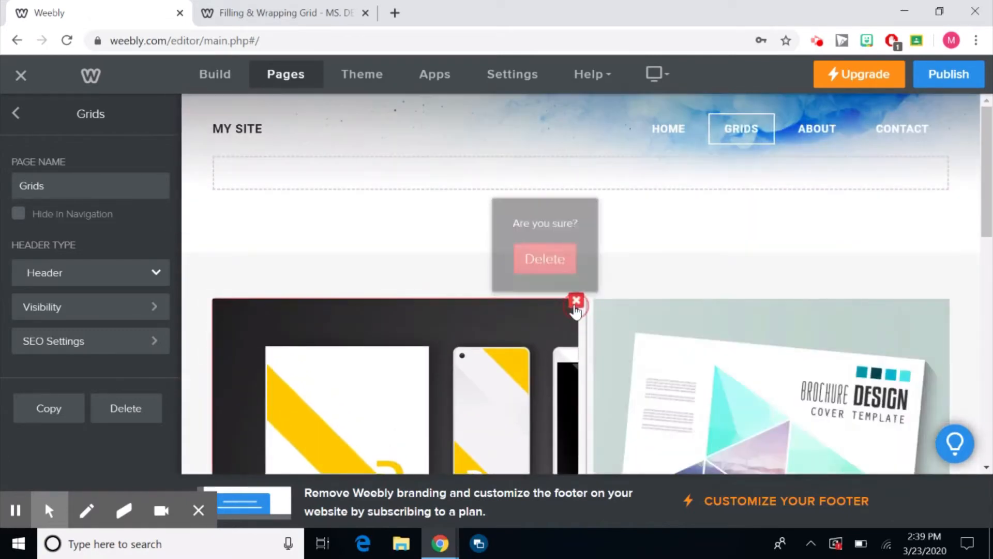
click(552, 255)
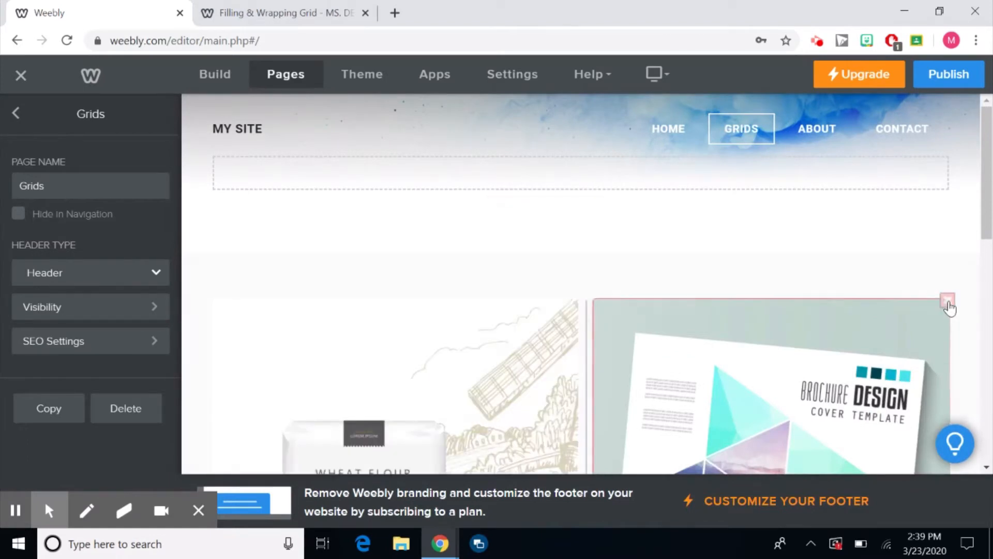
Step: Delete the brochure, wheat flour and deer images and the remaining spacer, emptying the content area of the Grids page
click(947, 298)
click(912, 255)
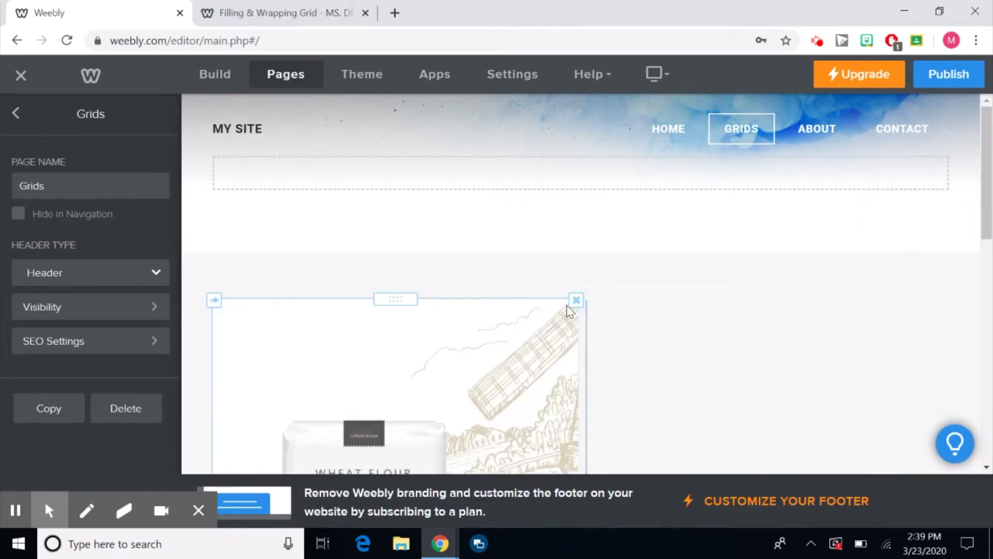
click(576, 301)
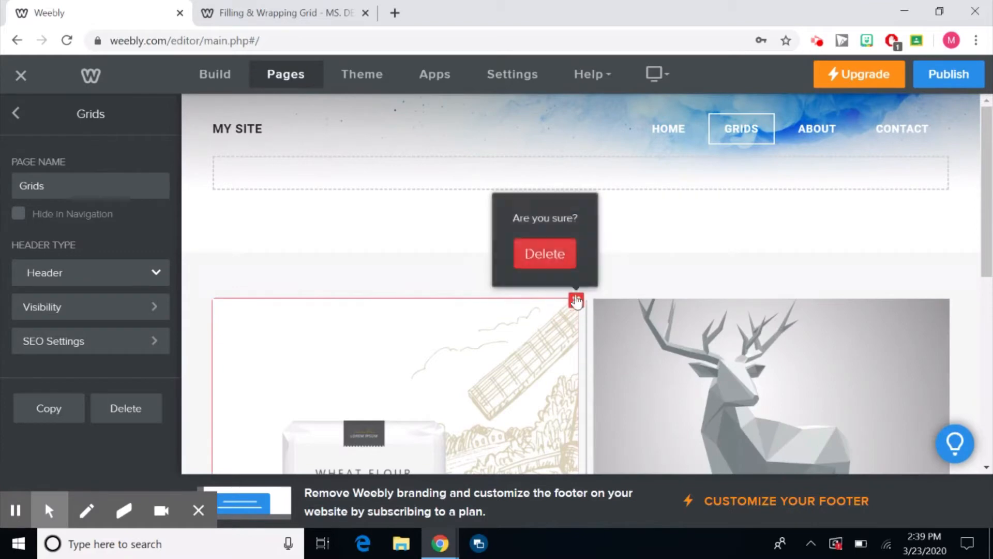
click(555, 254)
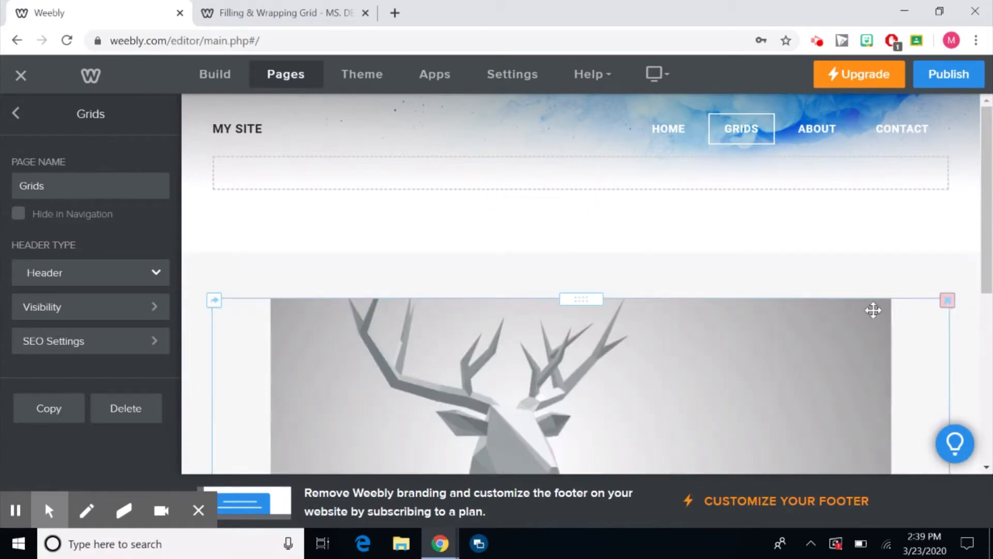
click(948, 298)
click(937, 260)
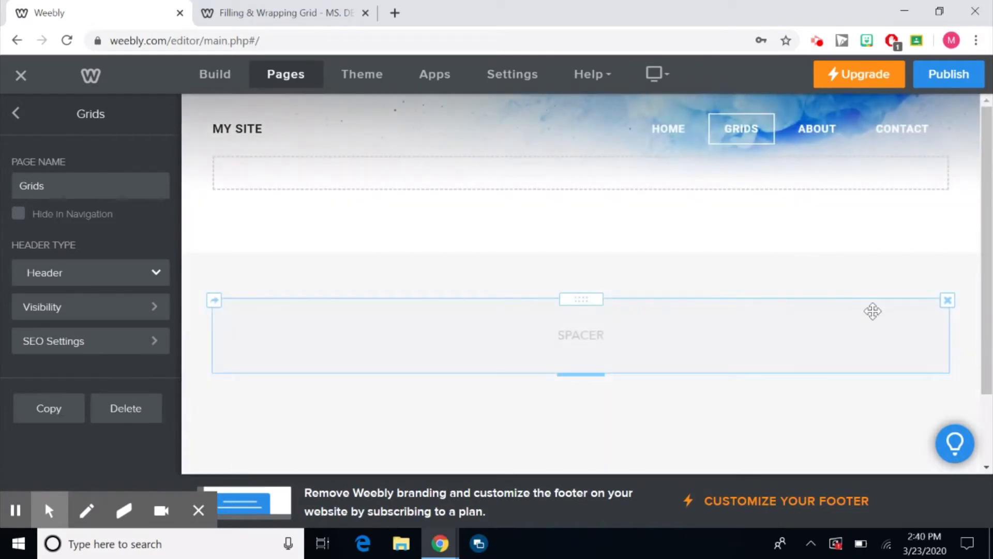
click(946, 305)
click(932, 261)
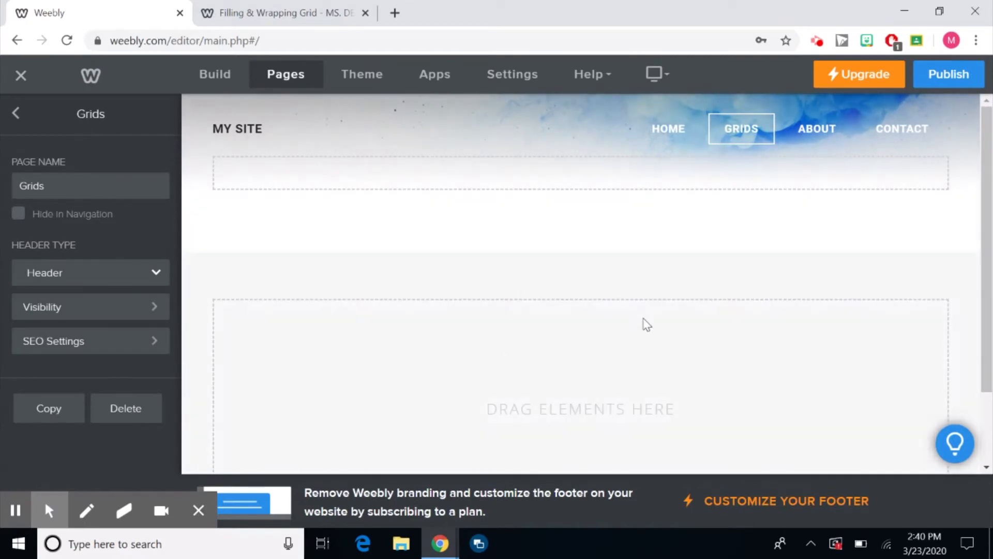
Step: Try the No Header type on the Grids page, and switch it back to Header
click(99, 273)
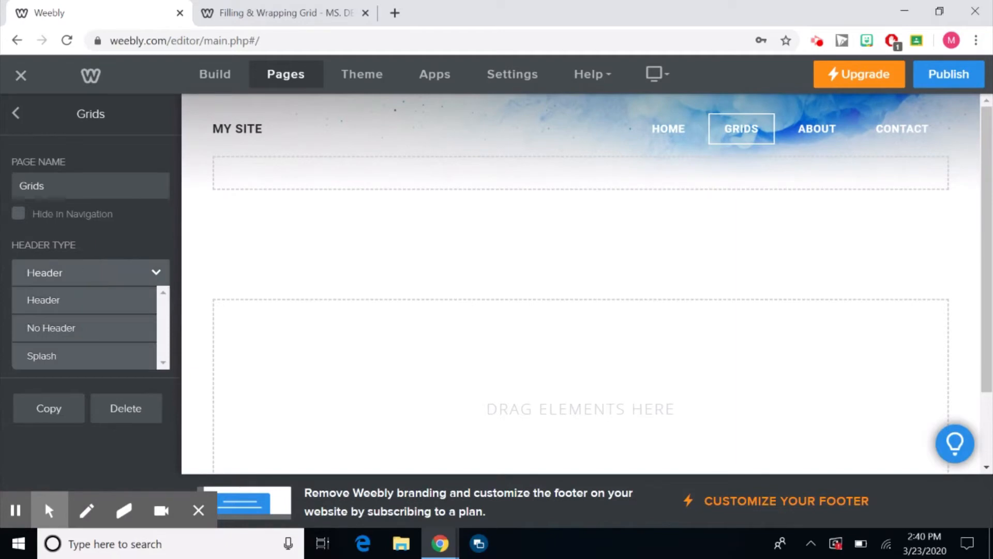
click(80, 328)
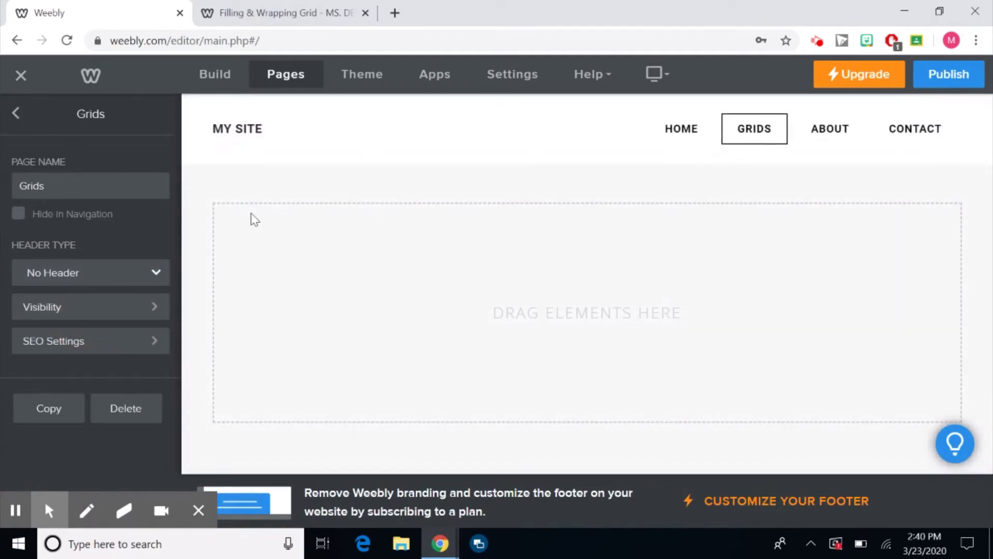
click(99, 273)
click(67, 298)
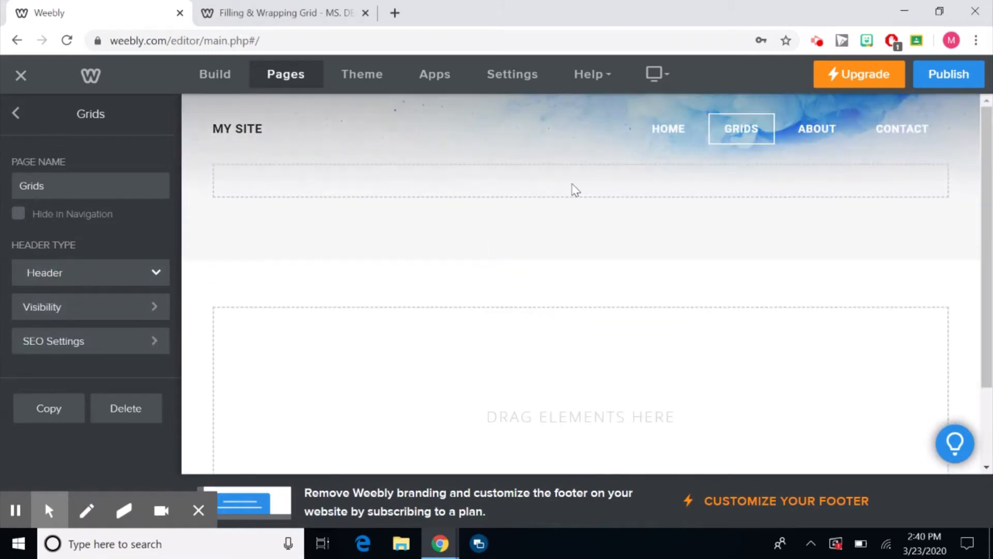
Step: Set the header type of the Grids page to No Header
click(129, 280)
click(88, 327)
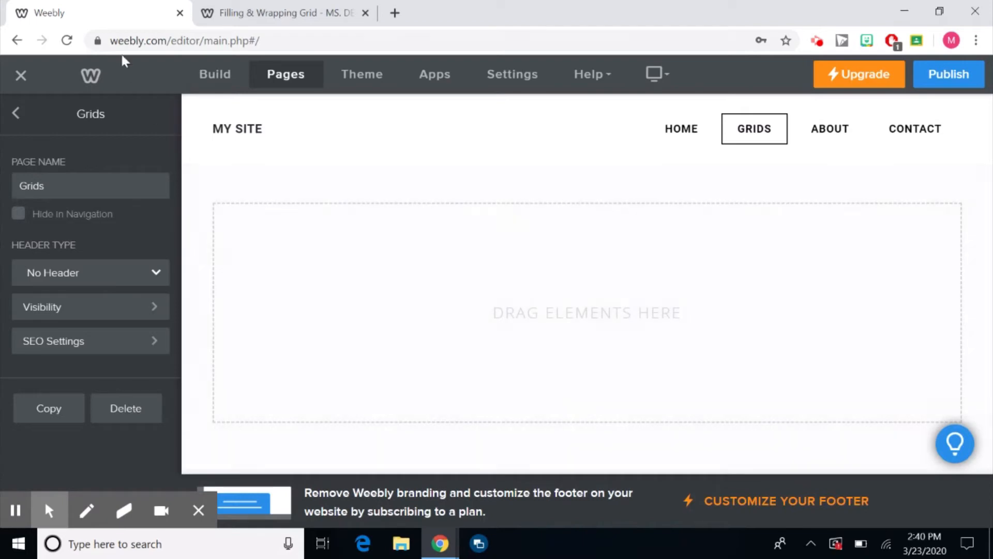
Step: Examine the published Filling & Wrapping Grid page as a reference, from the Student Tracking box through the Level 5 to Level 1 tables
click(248, 14)
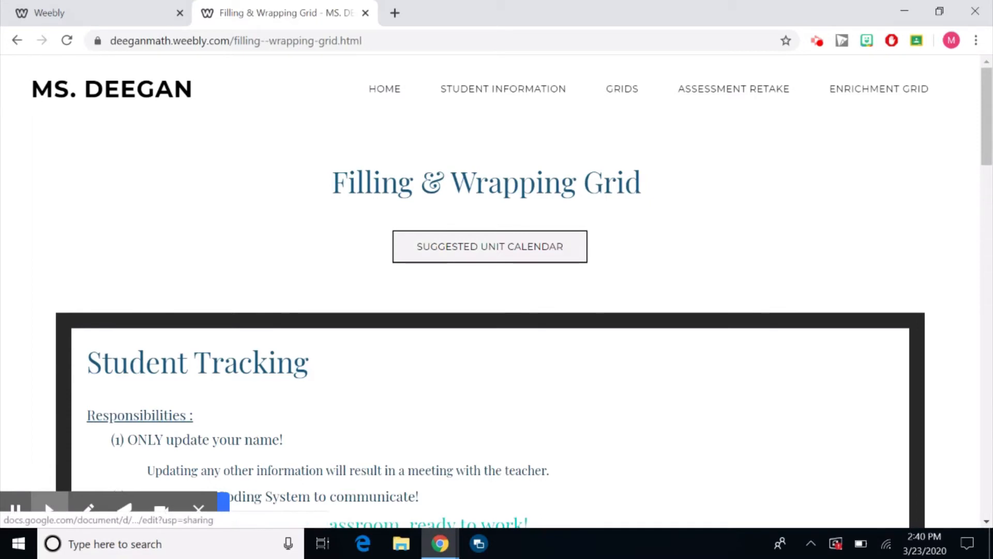
scroll(928, 305, down, 2)
scroll(497, 308, down, 2)
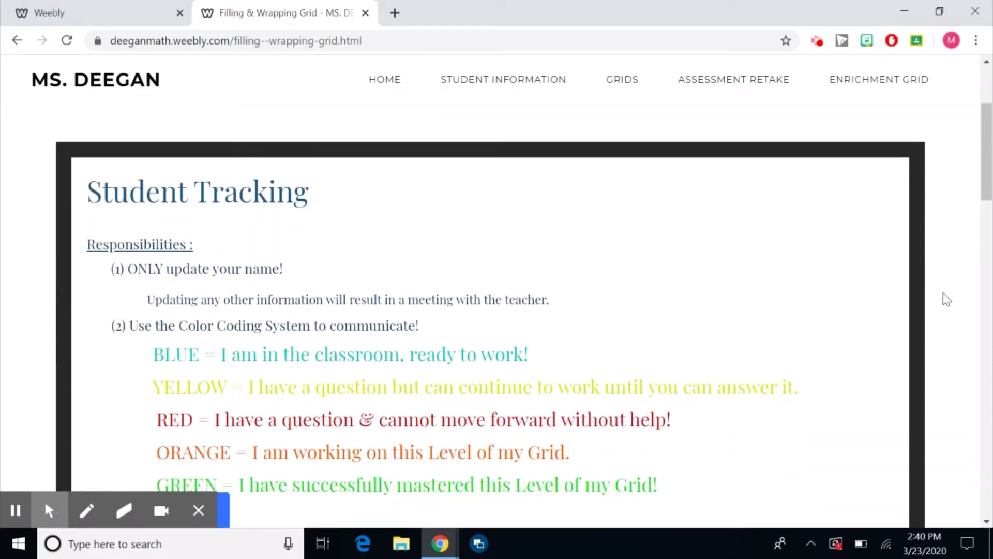
scroll(945, 295, down, 1)
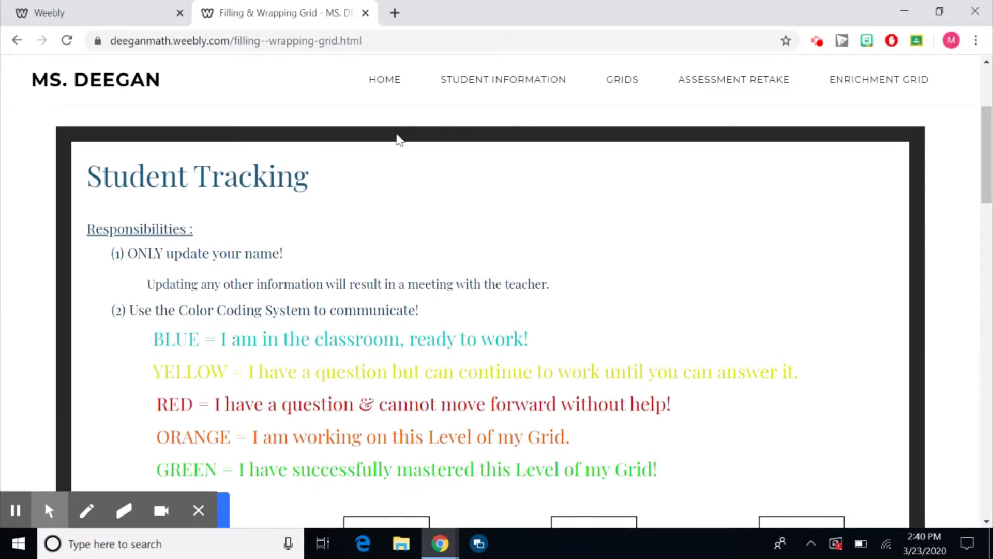
scroll(657, 323, down, 5)
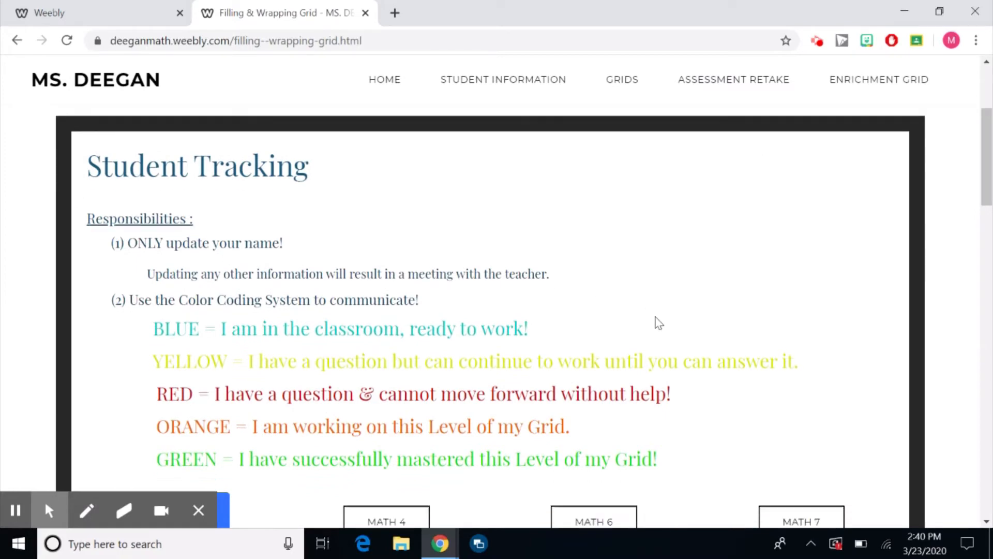
scroll(651, 398, up, 4)
scroll(648, 394, up, 2)
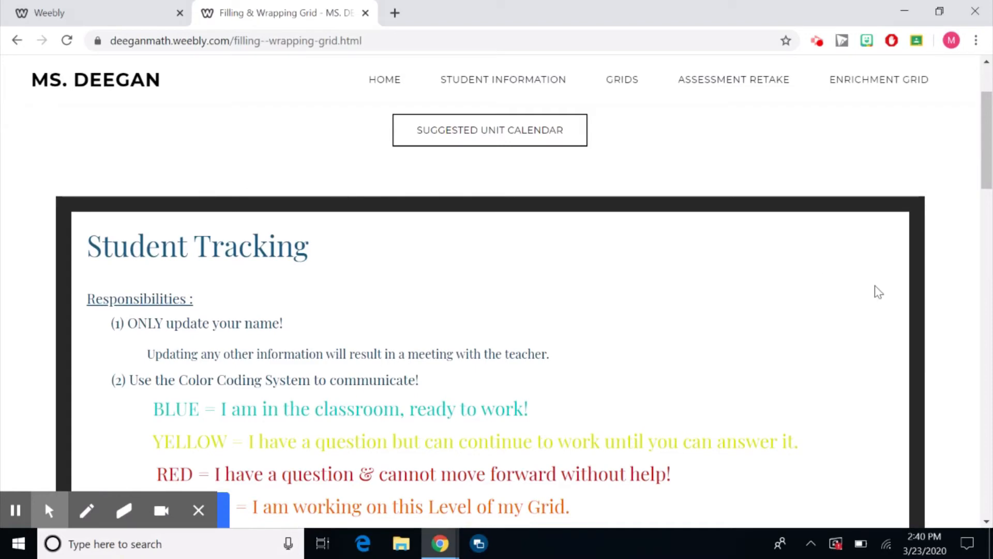
scroll(891, 299, down, 10)
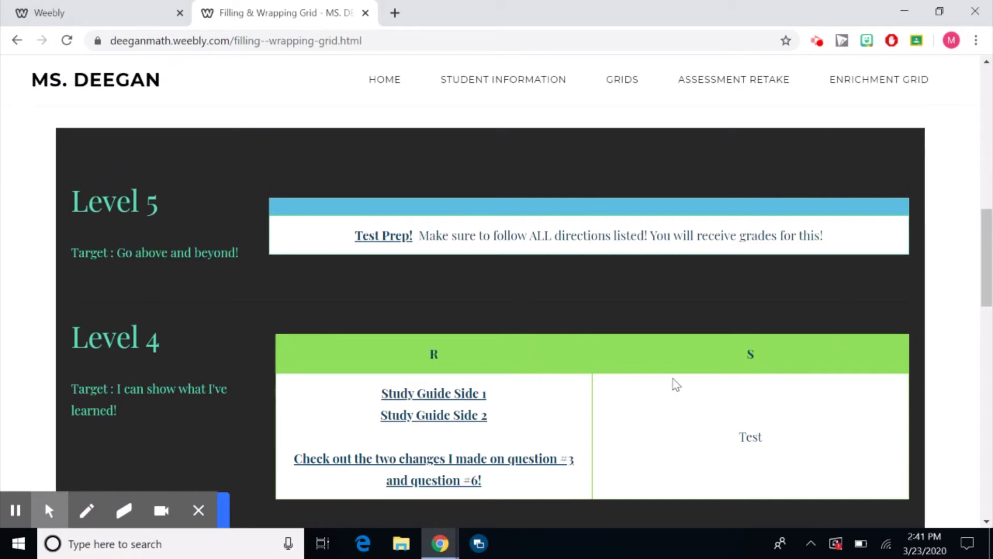
scroll(591, 465, down, 5)
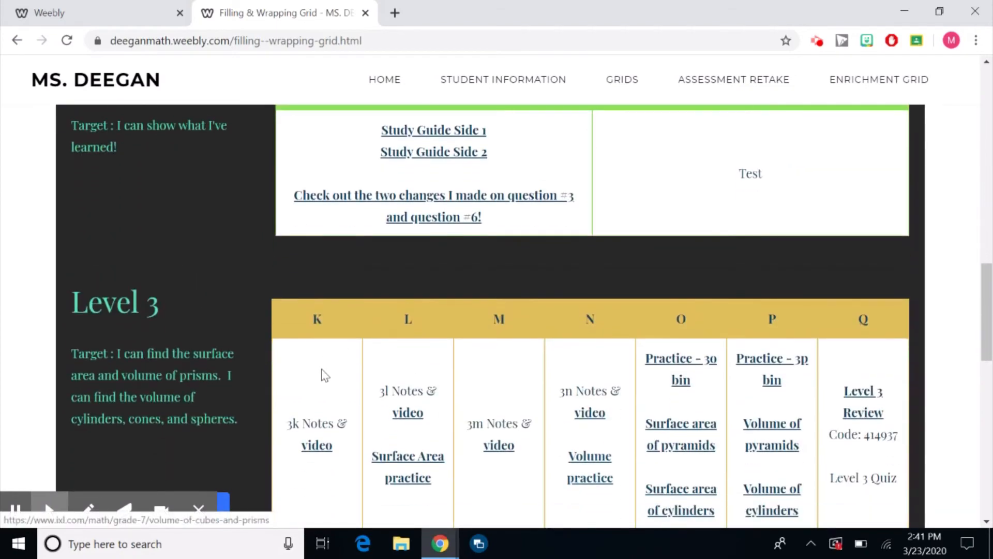
scroll(827, 444, down, 5)
scroll(545, 316, down, 3)
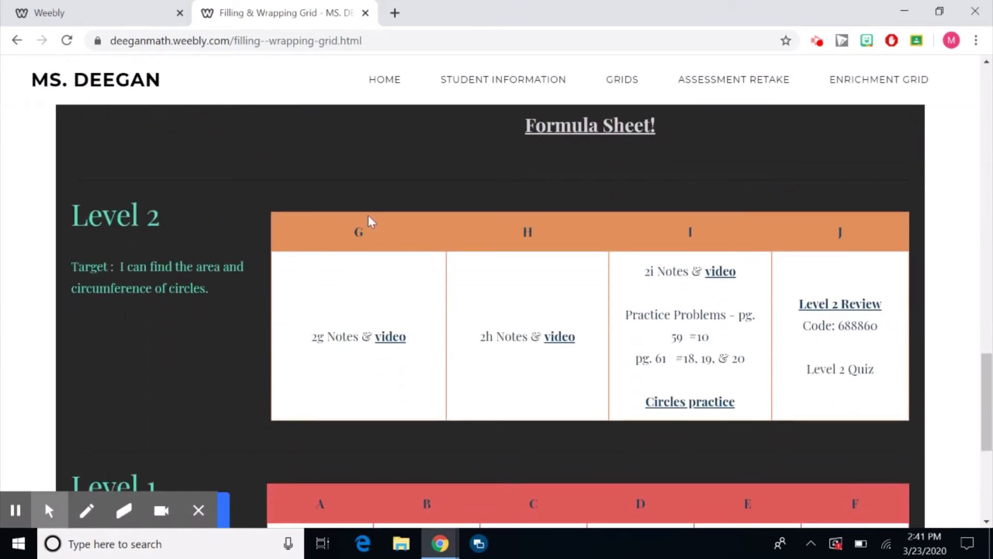
scroll(622, 316, down, 3)
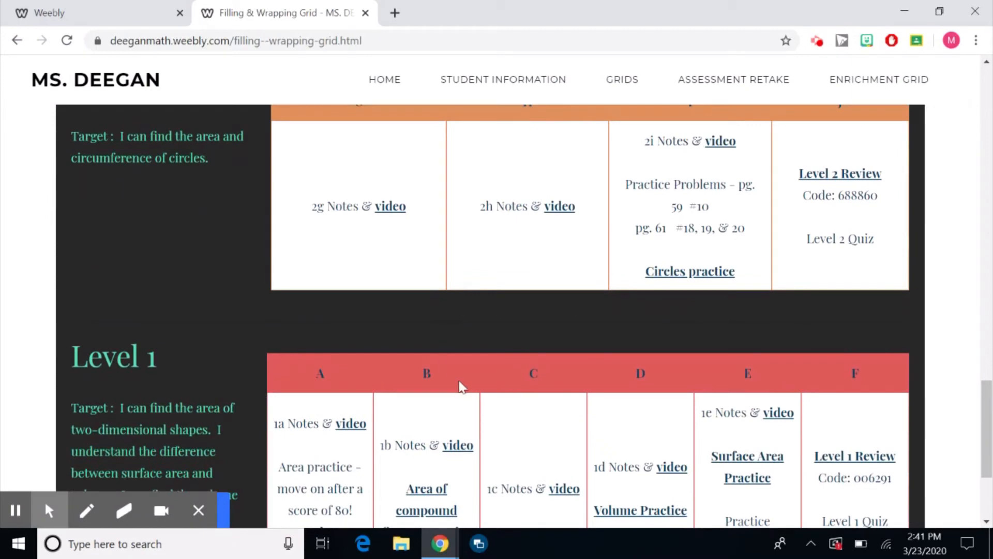
scroll(459, 384, down, 3)
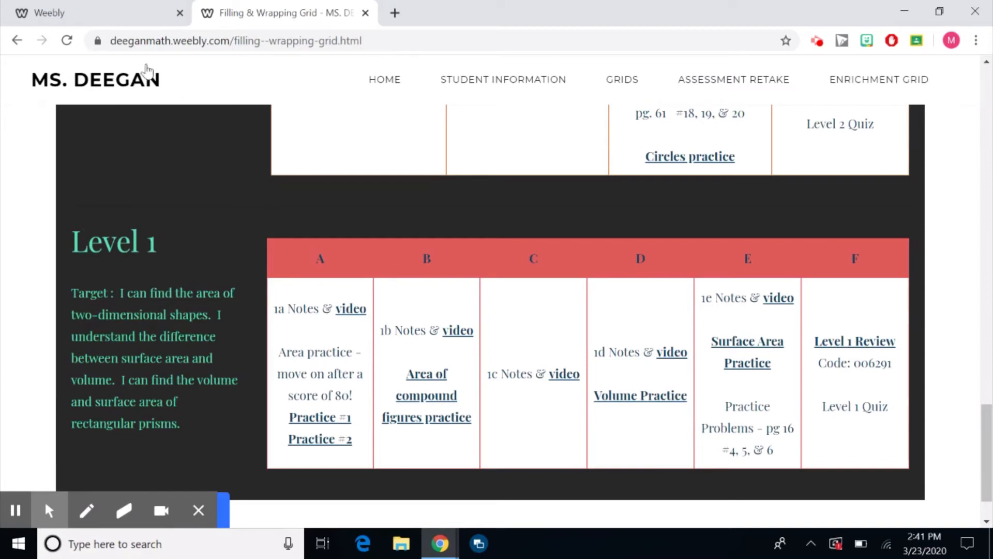
Step: Return to the Weebly editor, leave the Grids page settings and show the building elements
click(109, 10)
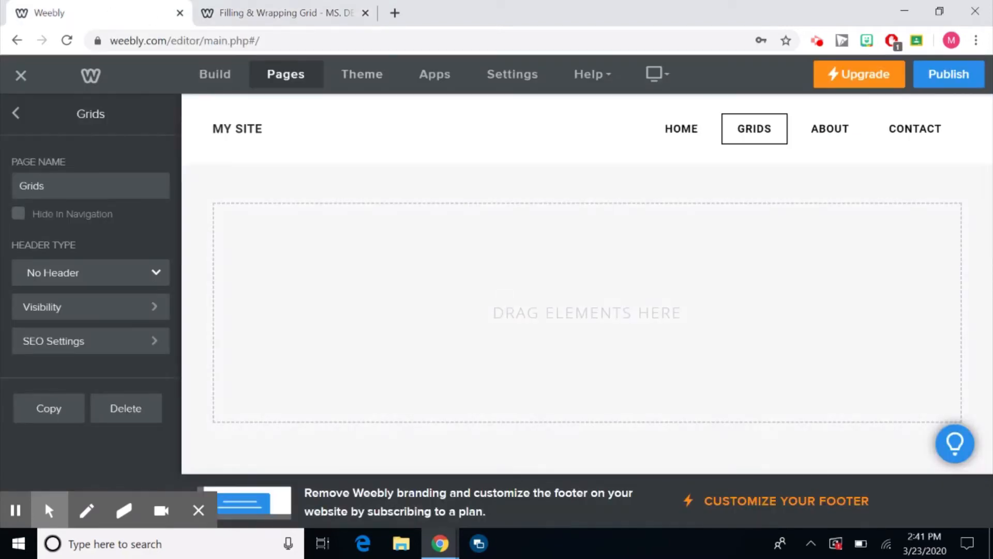
click(16, 114)
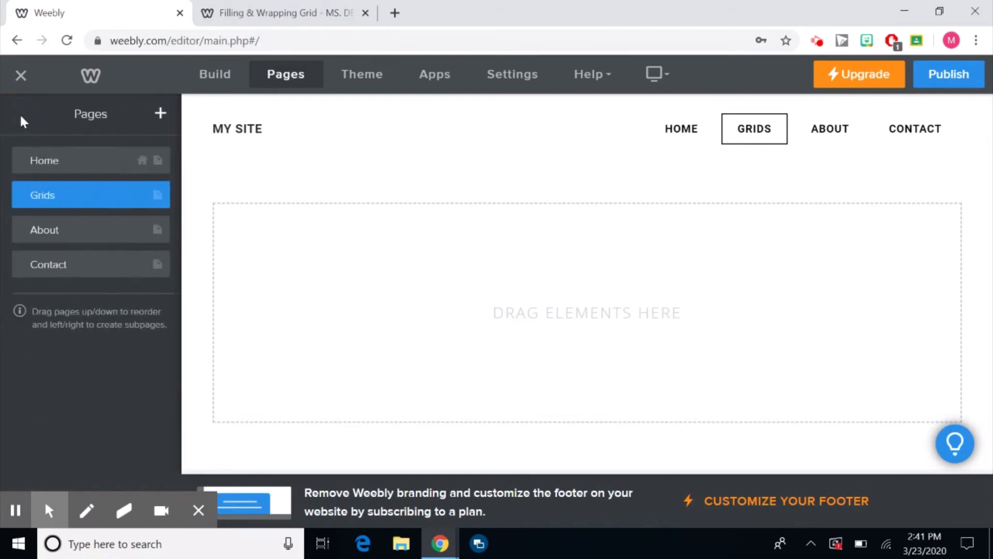
click(212, 77)
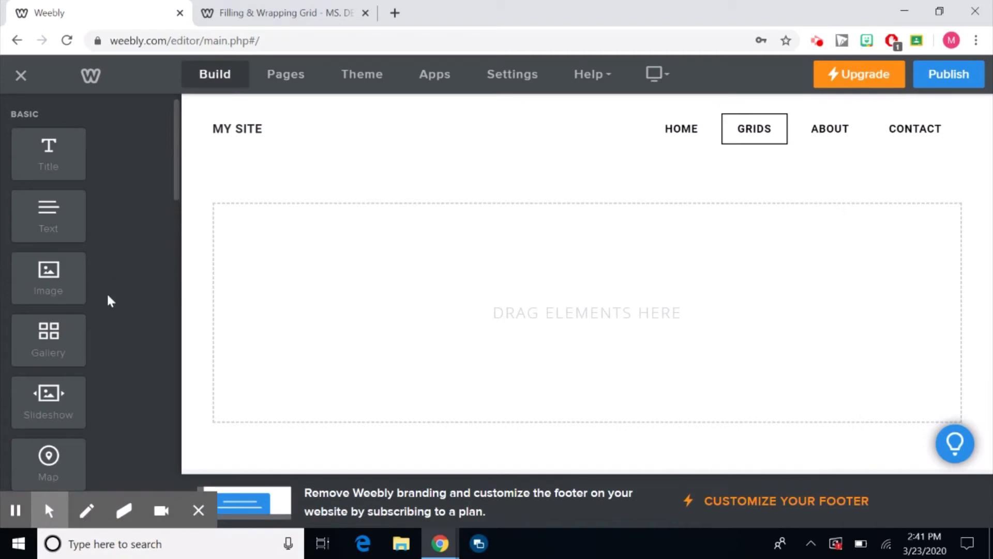
Step: Open the App Center from the installed apps section and search it for "content color box"
scroll(100, 365, down, 5)
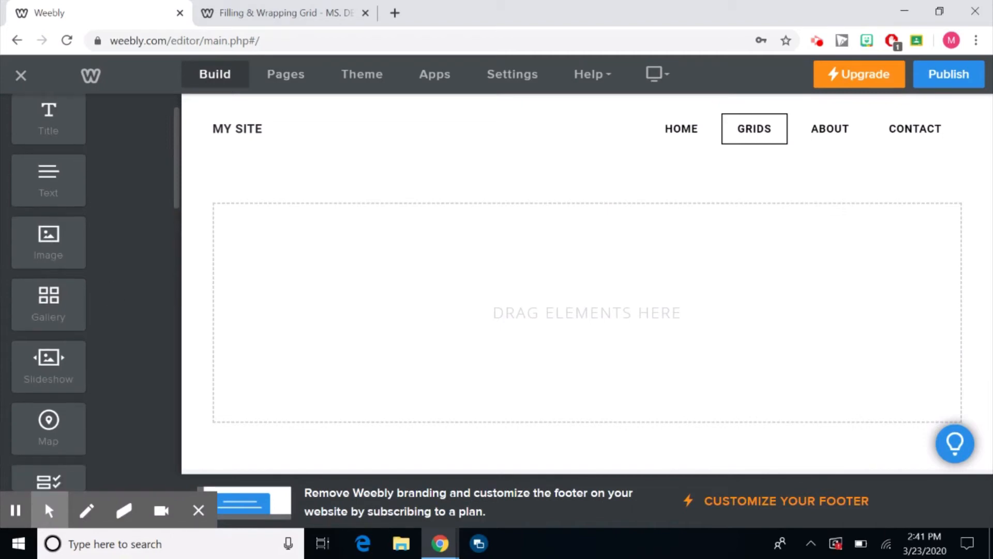
scroll(48, 290, down, 10)
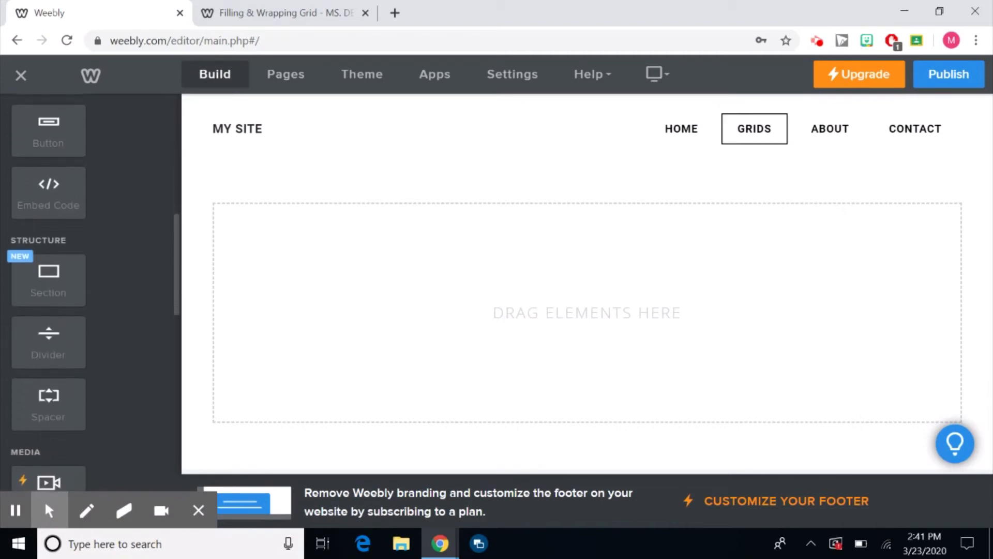
scroll(49, 290, down, 10)
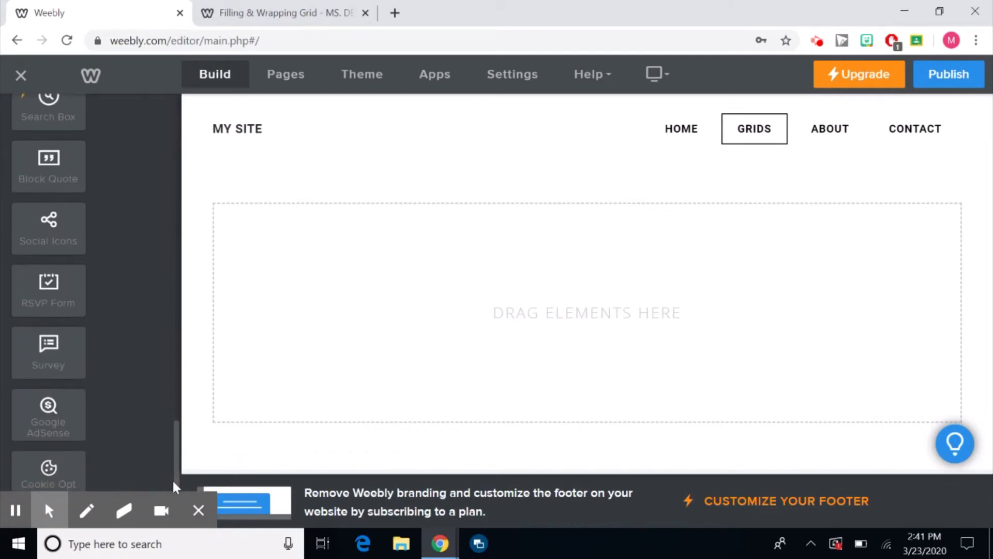
scroll(115, 371, down, 3)
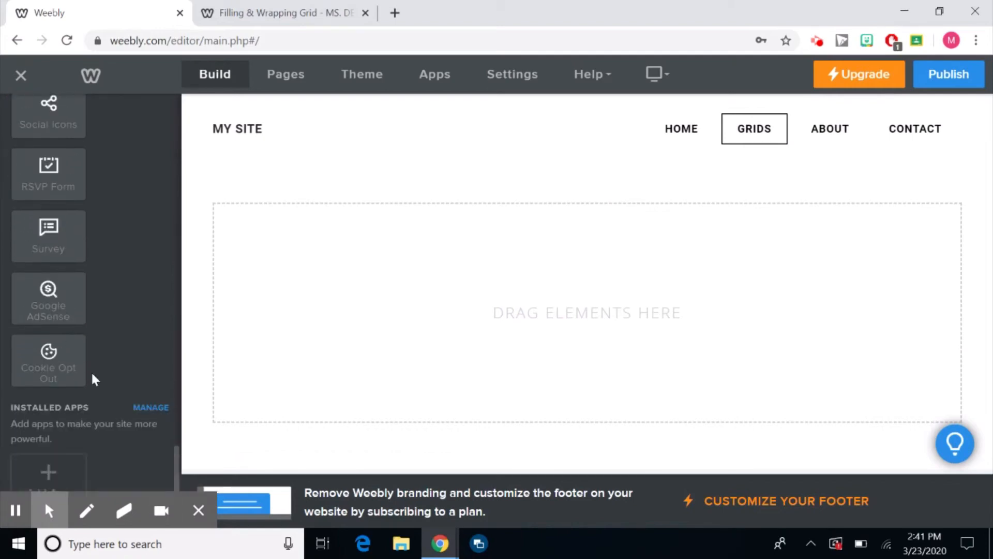
click(64, 470)
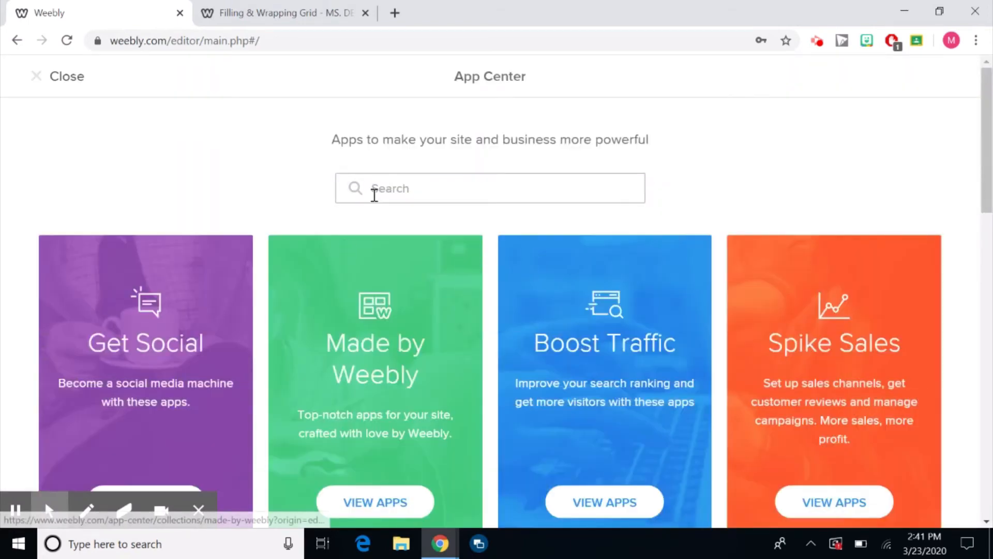
click(373, 195)
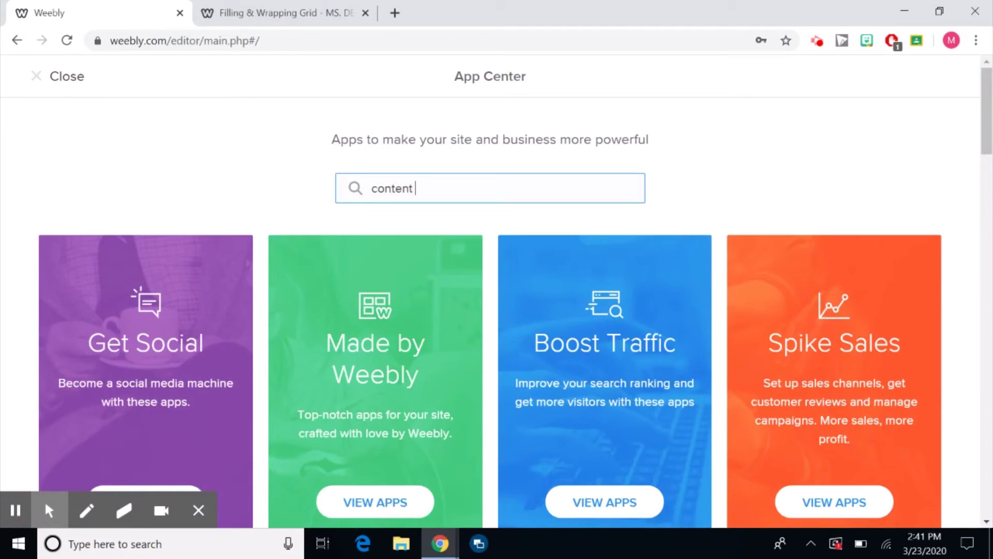
key(Return)
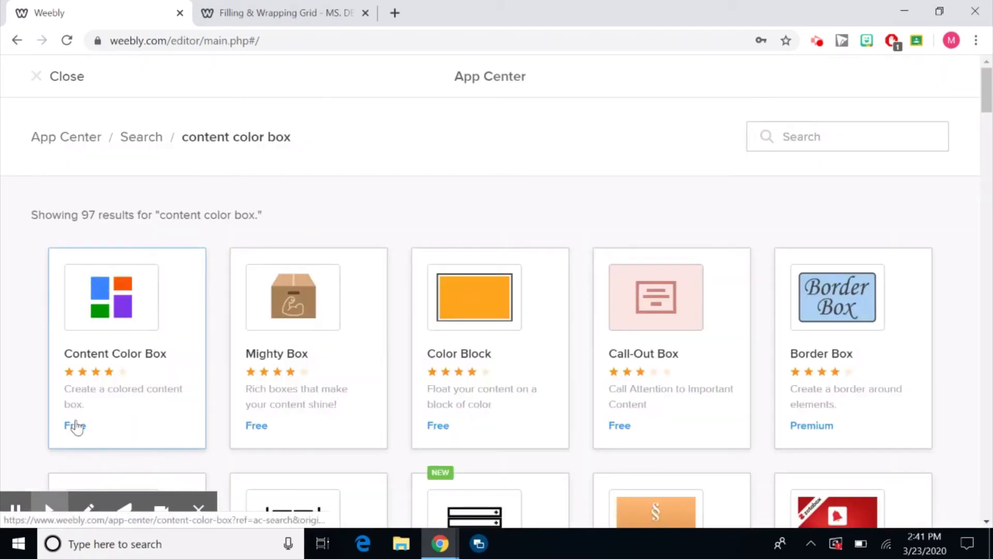
Step: Add the free Content Color Box app and connect it to the site
click(113, 343)
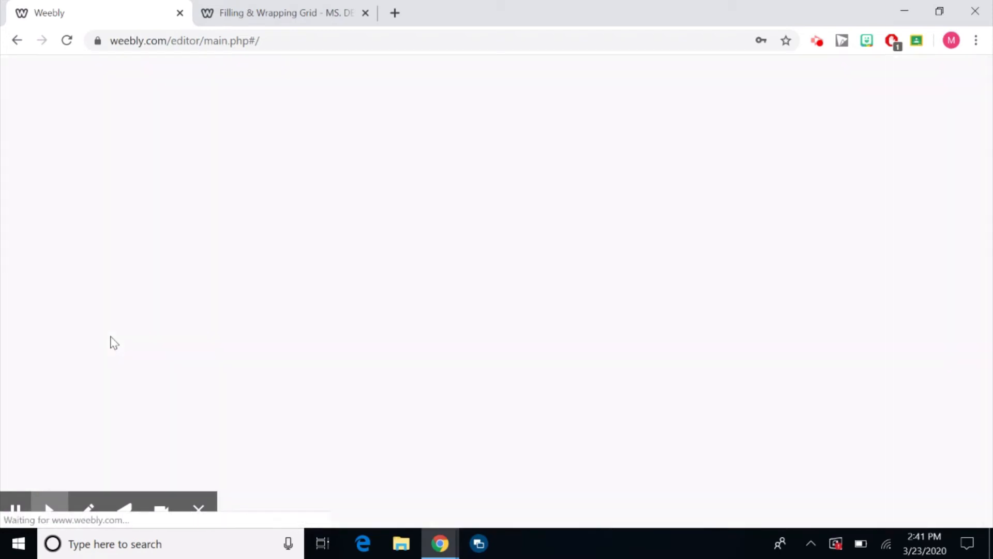
scroll(670, 280, down, 2)
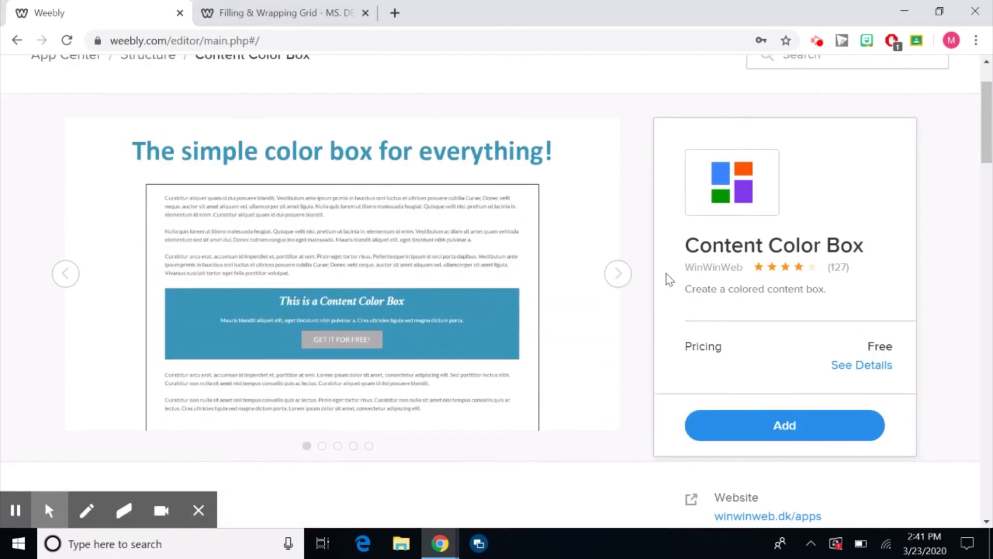
click(769, 425)
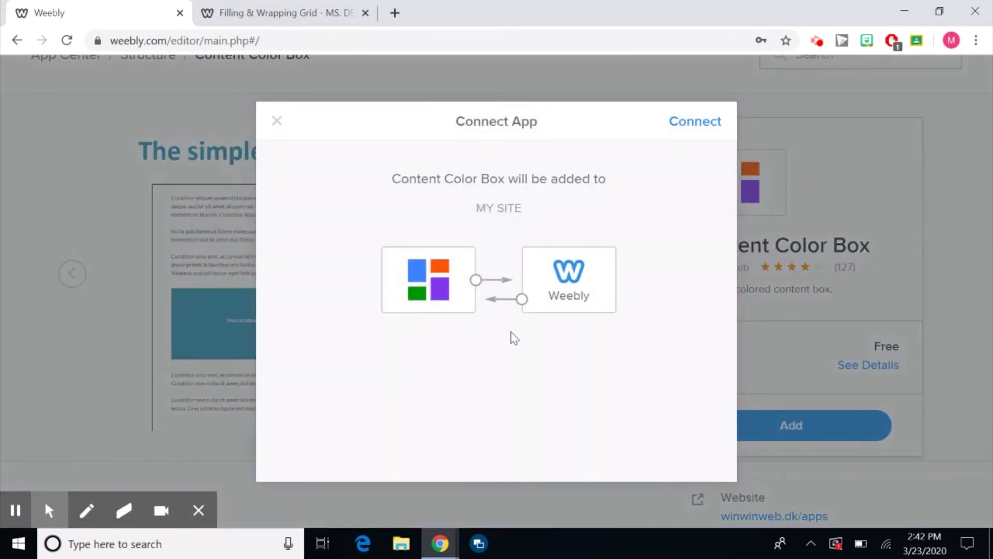
click(698, 126)
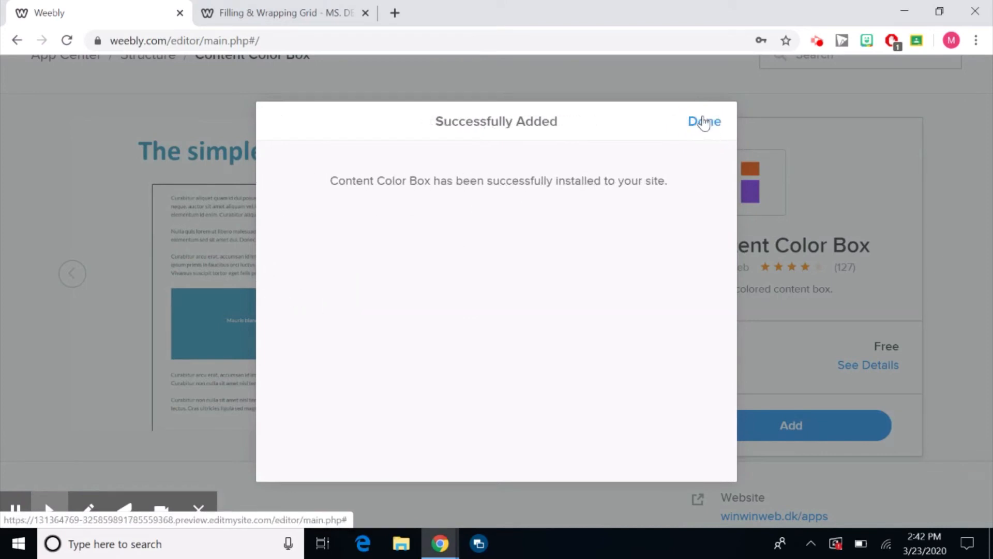
click(705, 123)
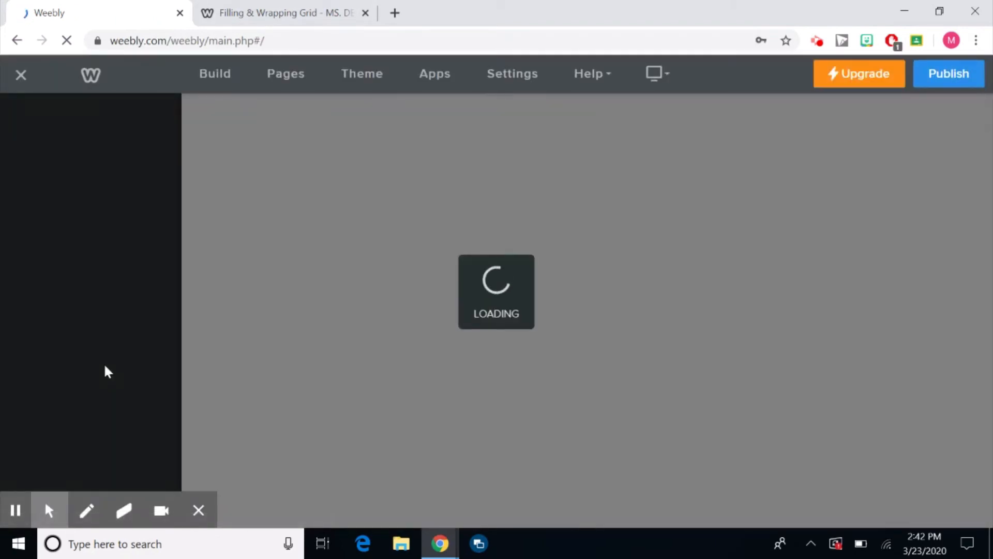
Step: Reopen the App Center from the installed apps section and search it for "simple table"
scroll(106, 371, down, 15)
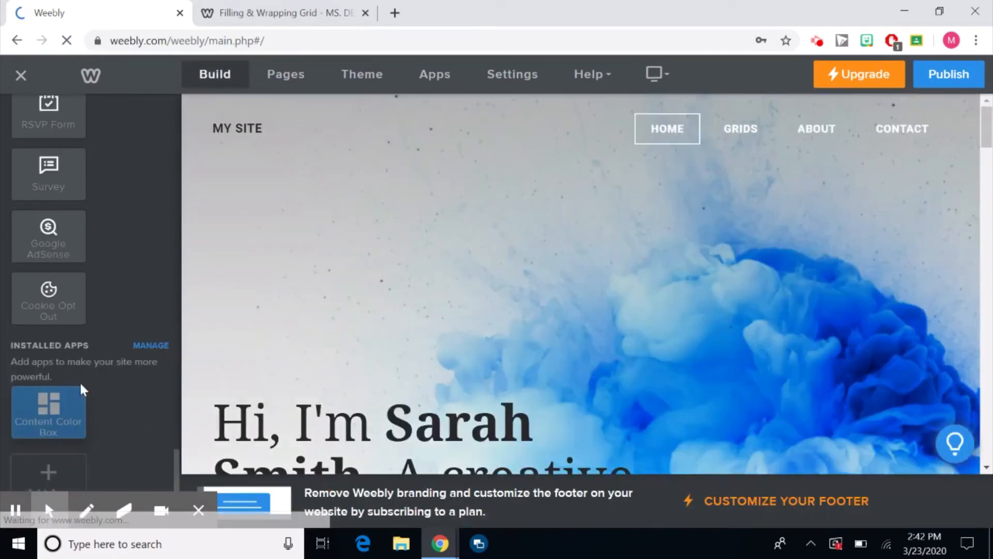
click(53, 470)
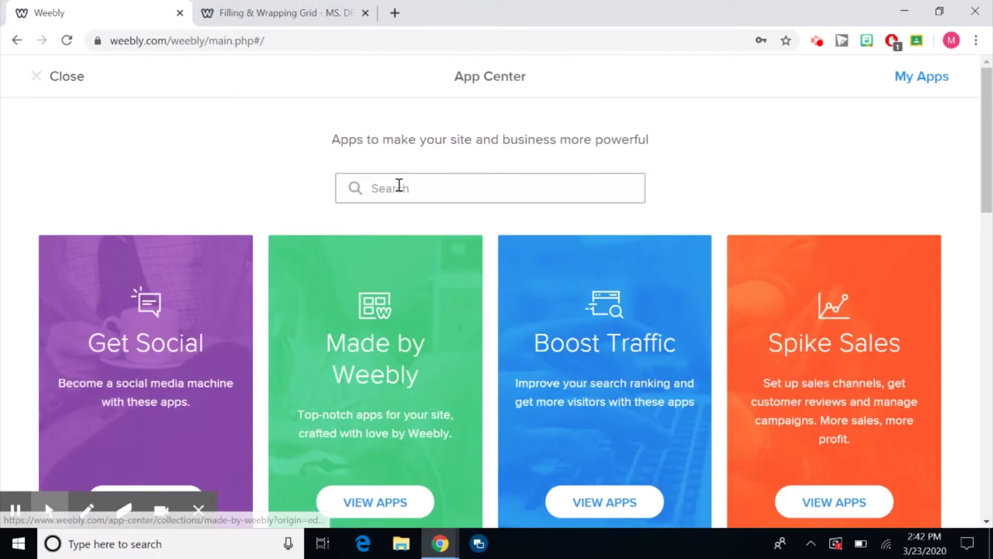
click(399, 186)
text(simple table)
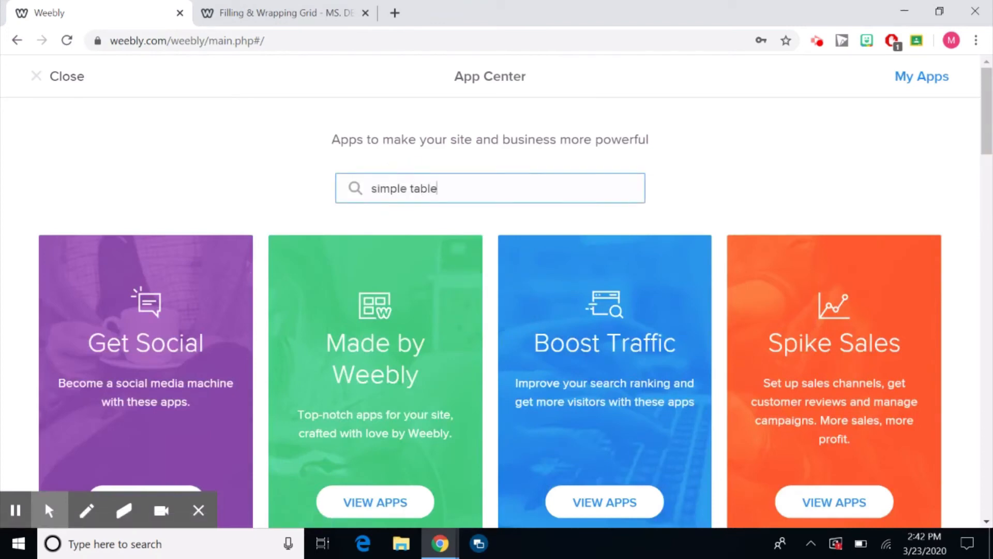
key(Return)
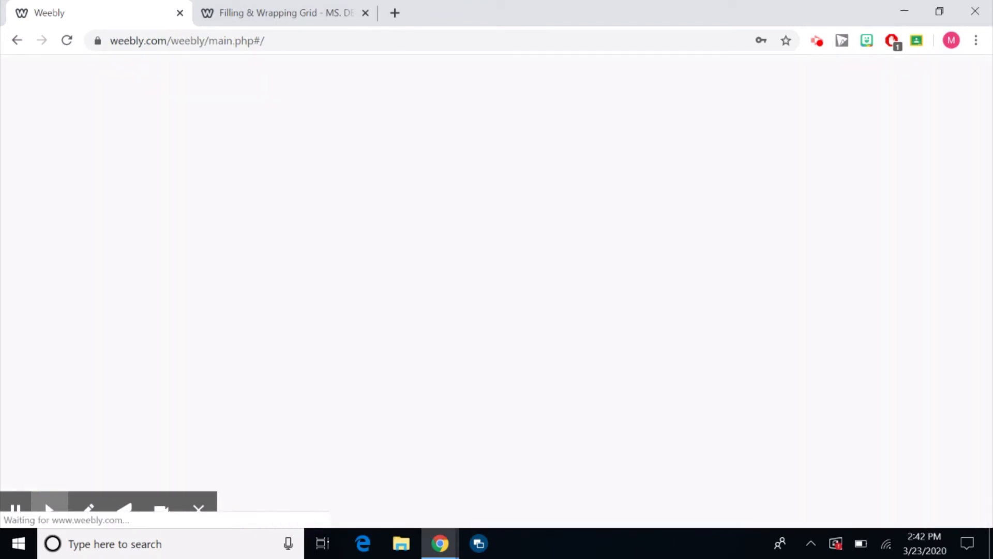
Step: Add the free Simple Table app and connect it to the site
click(98, 305)
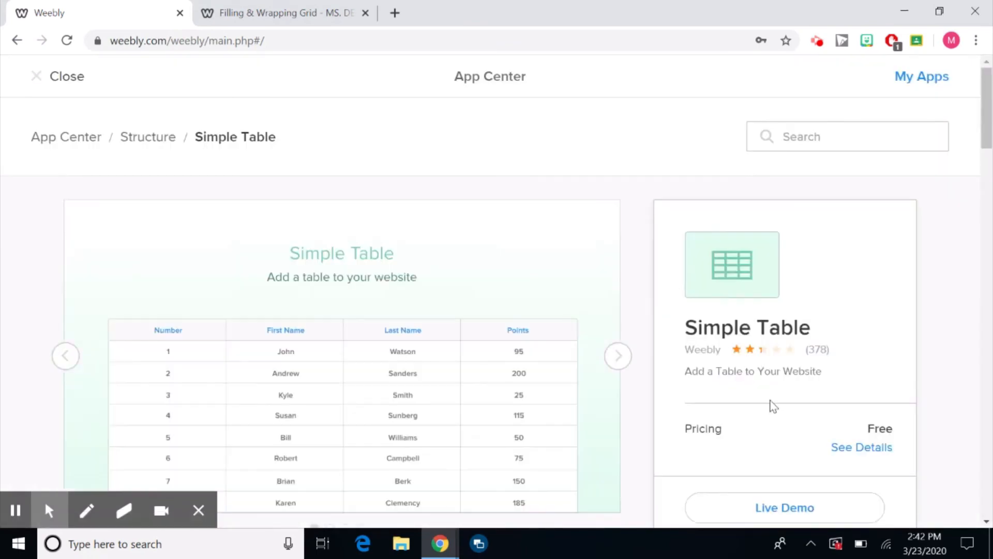
scroll(771, 405, down, 2)
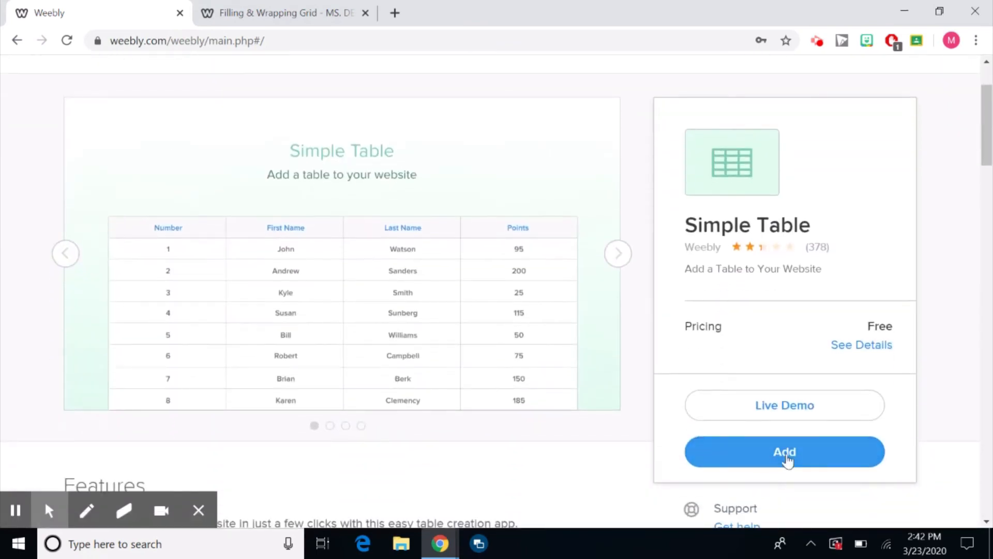
click(786, 456)
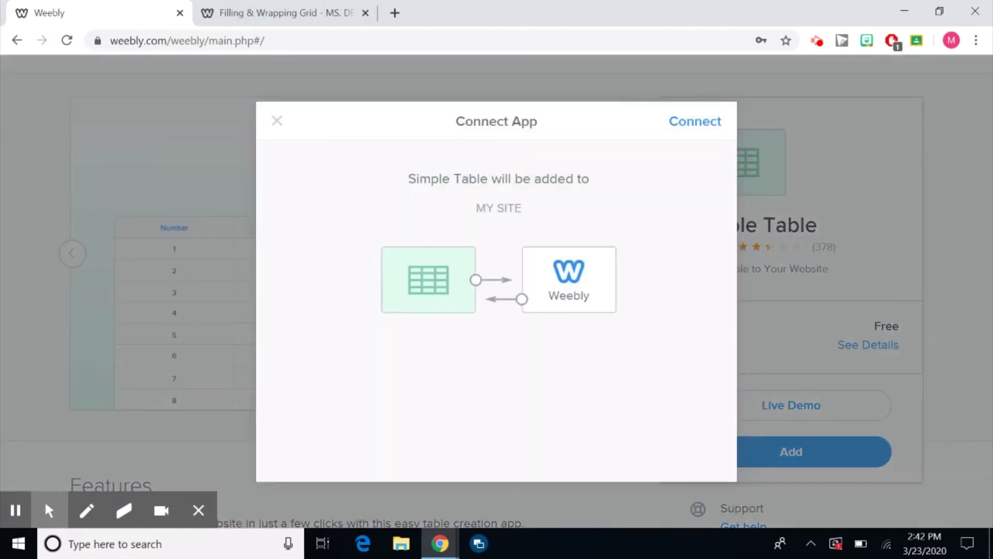
click(687, 128)
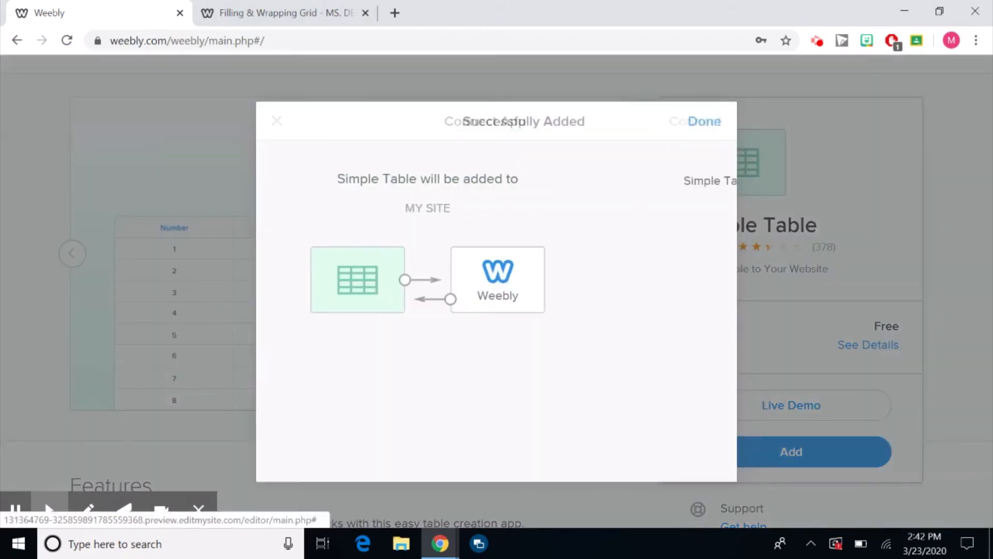
click(699, 120)
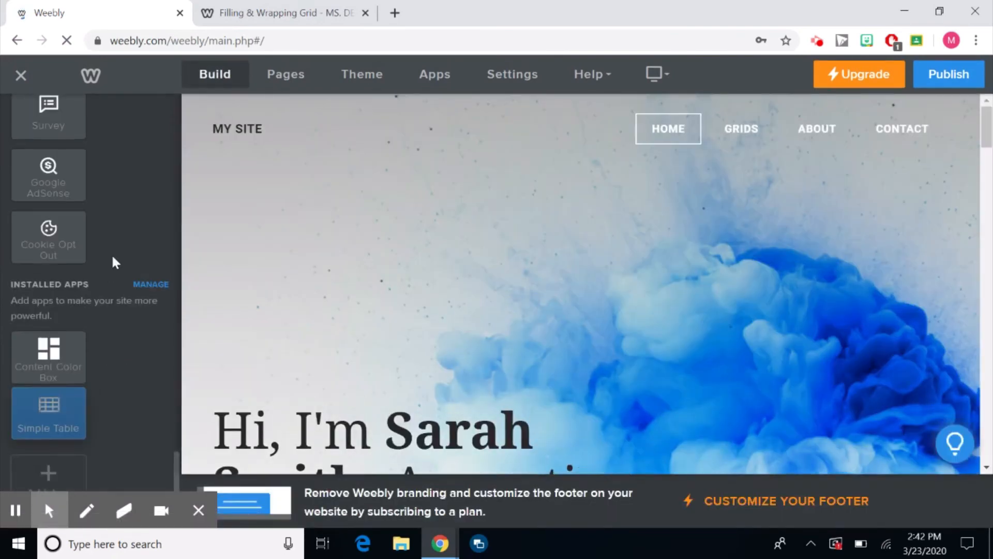
Step: Replace the home page headline with "Hi, my name is" followed by the teacher's title and surname
scroll(115, 263, up, 6)
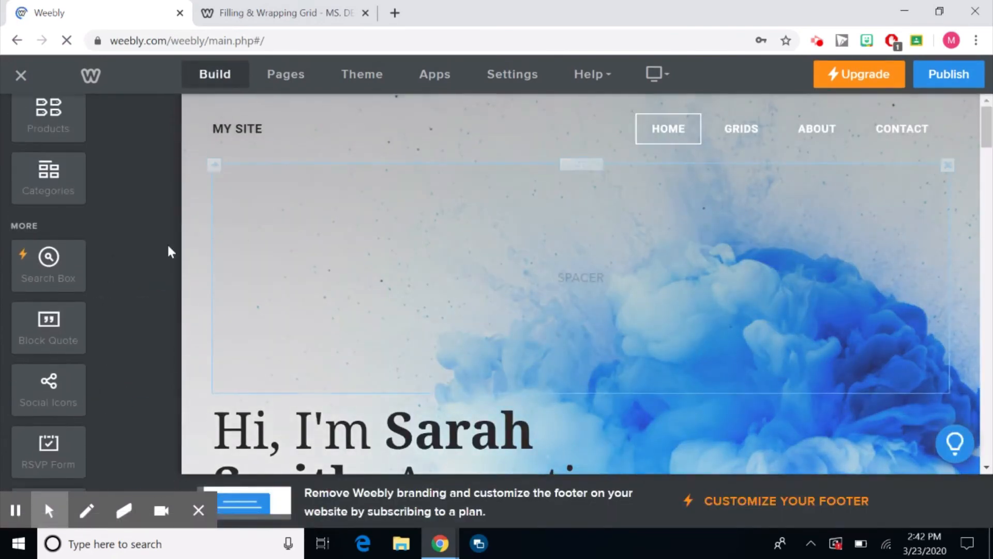
scroll(159, 244, up, 10)
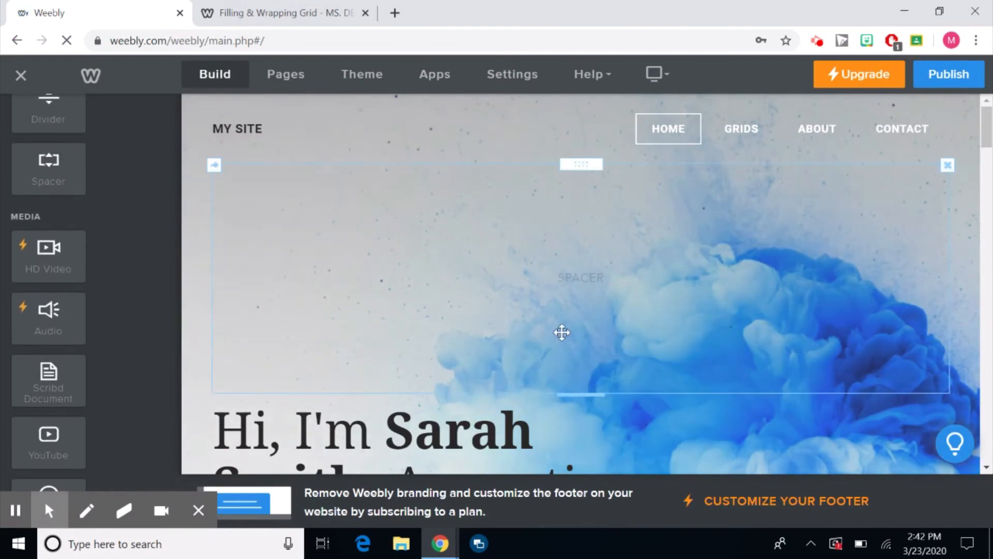
scroll(562, 332, down, 4)
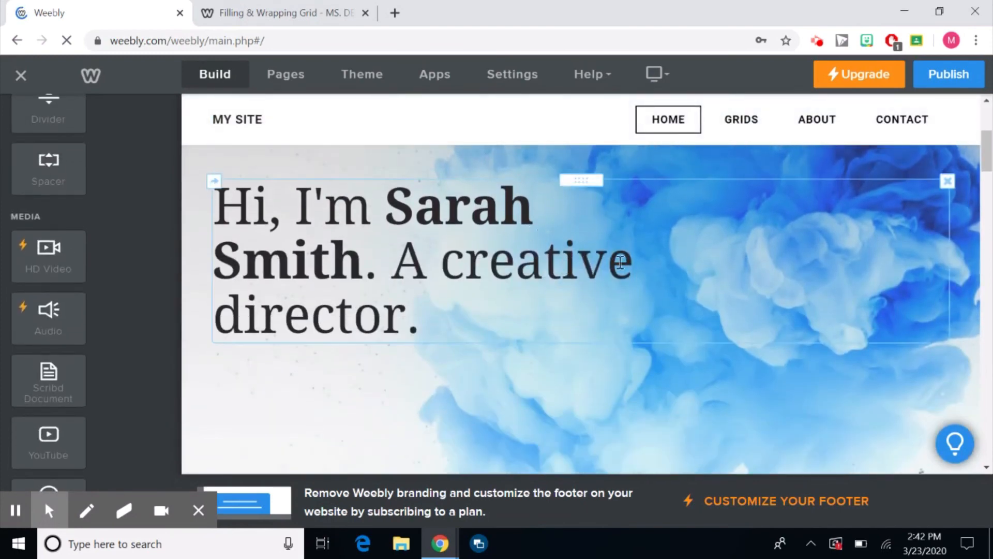
click(288, 219)
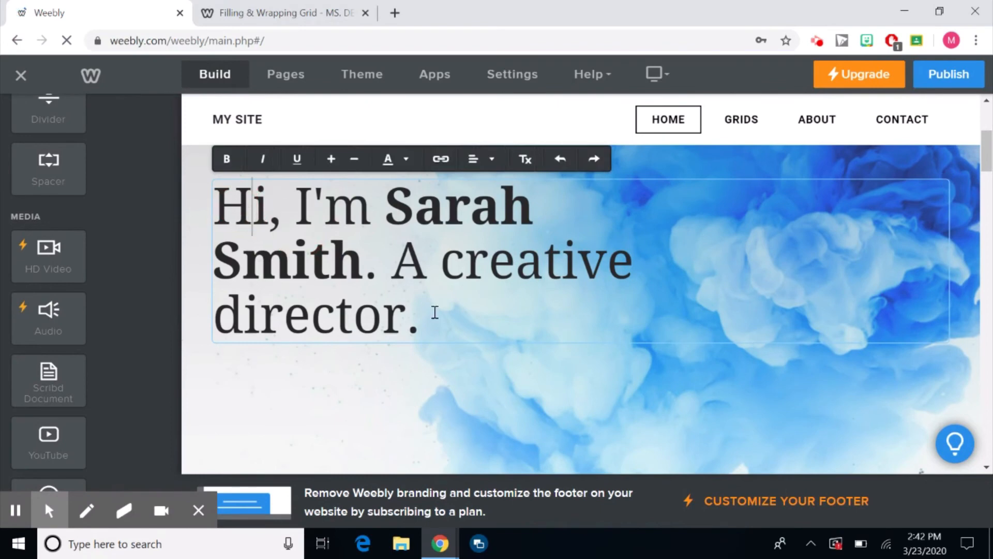
key(ctrl+a)
key(BackSpace)
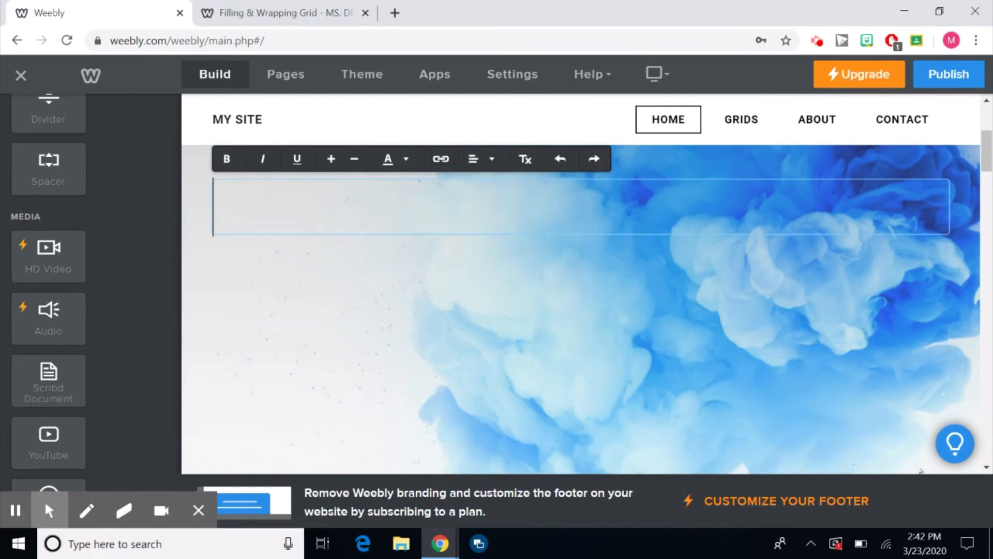
text(Hi, )
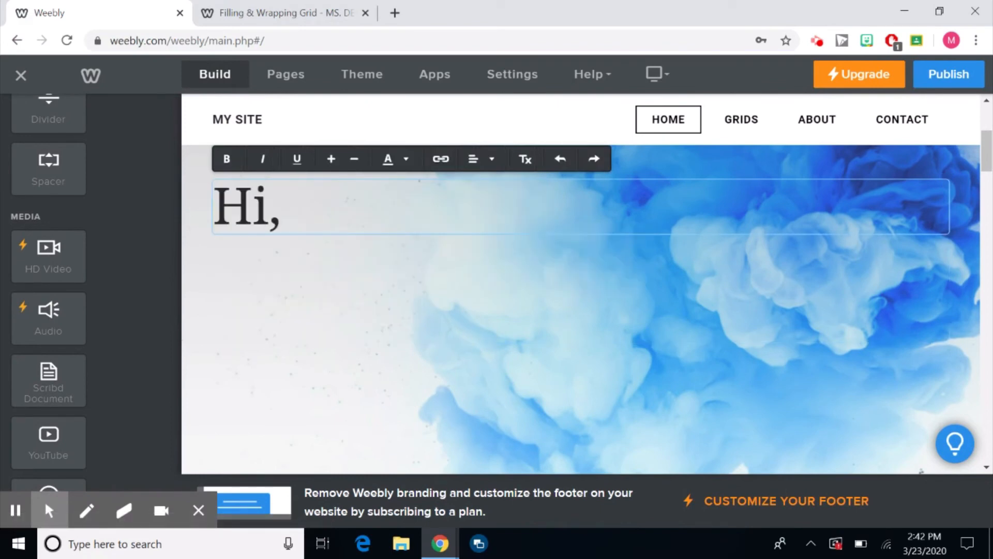
text(my name is M)
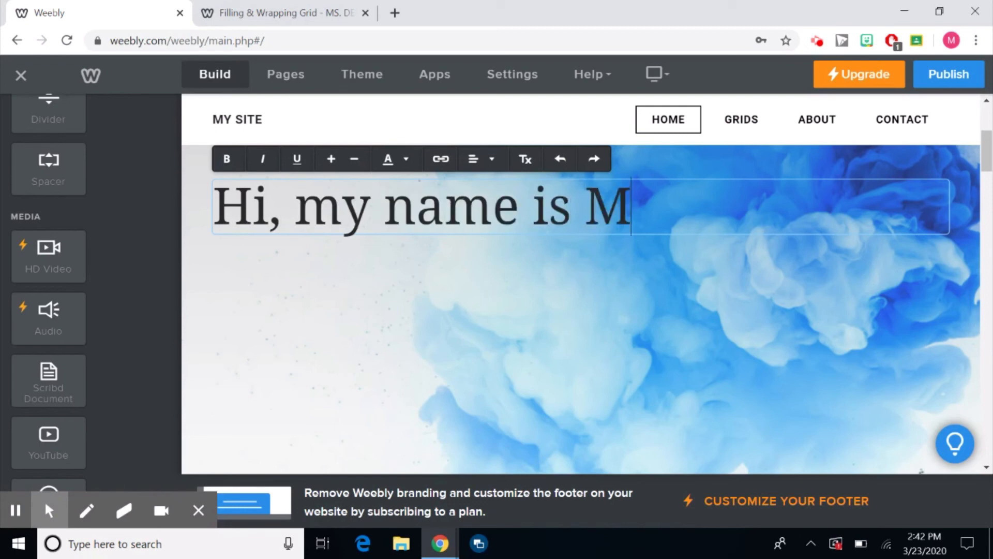
text(s. Deegan)
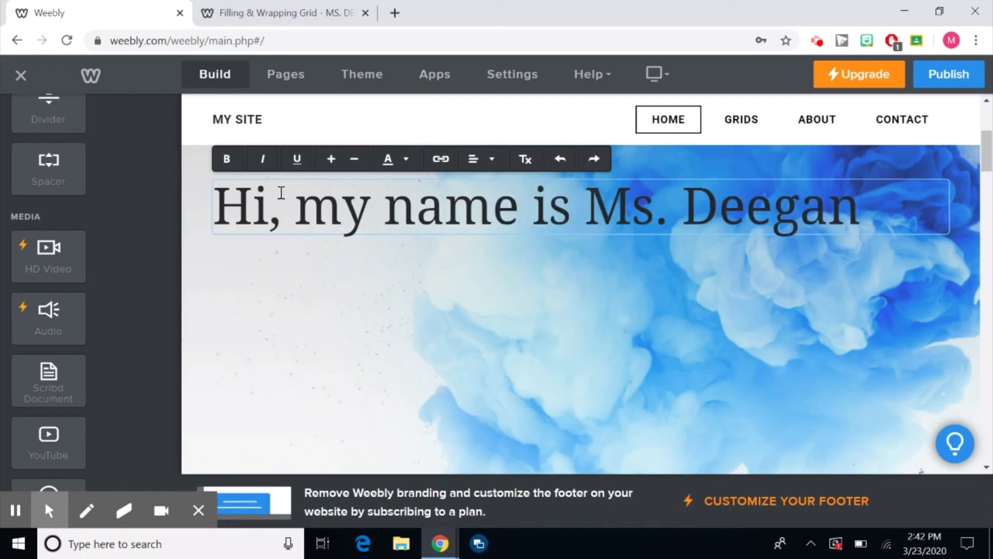
Step: Select the whole home page headline and reduce its font size so it is noticeably smaller
scroll(450, 278, up, 1)
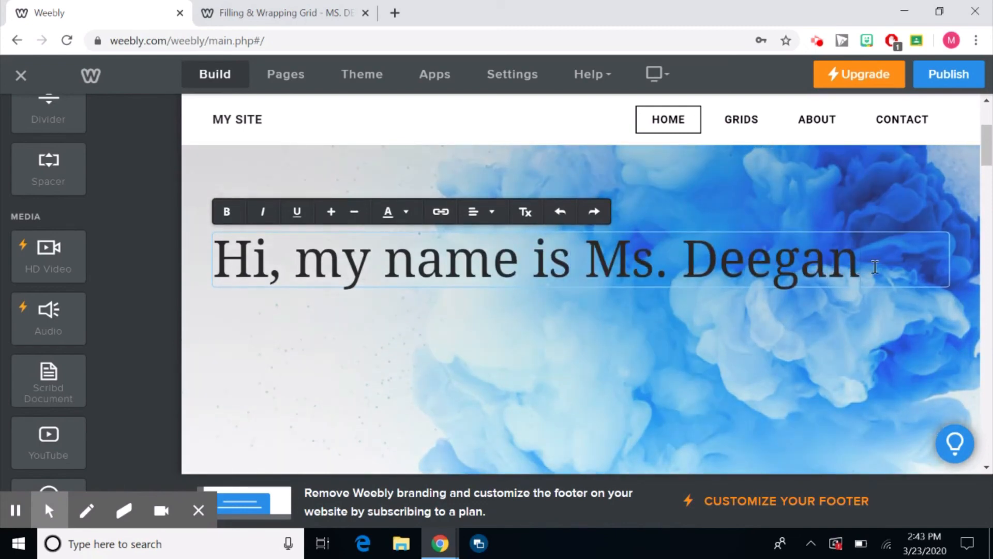
drag(892, 261, 203, 261)
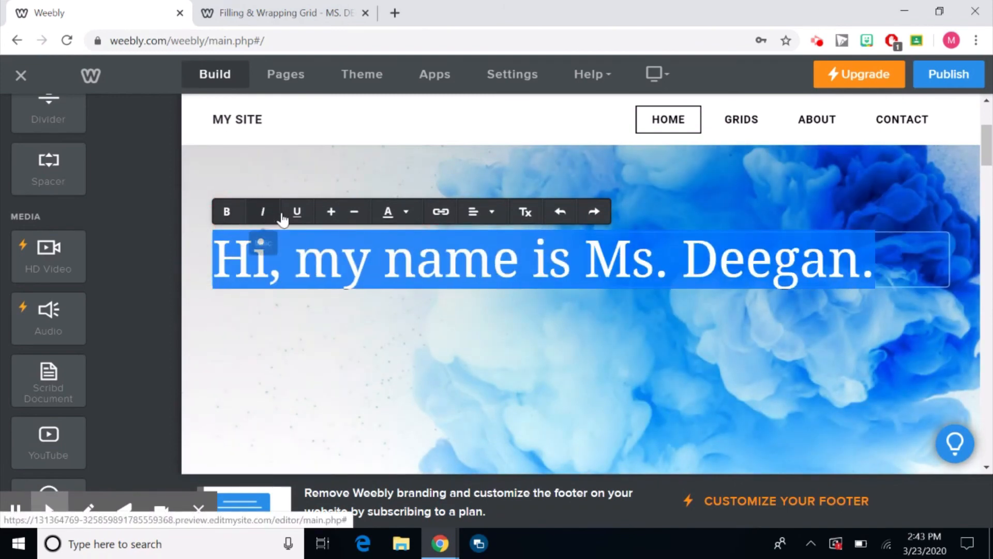
click(332, 216)
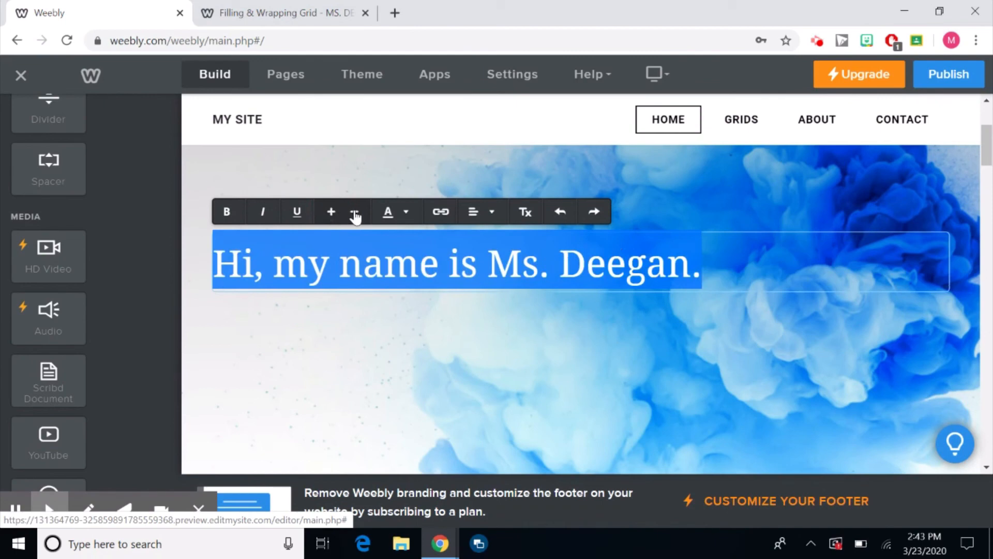
click(355, 213)
click(334, 212)
Step: View the headline's text color and link options, and center-align the headline
click(404, 213)
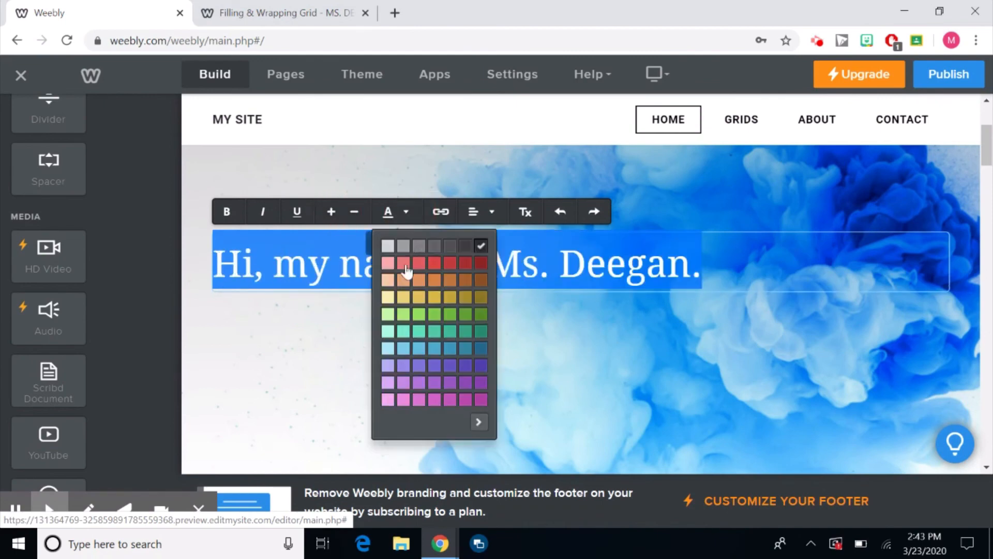
click(441, 213)
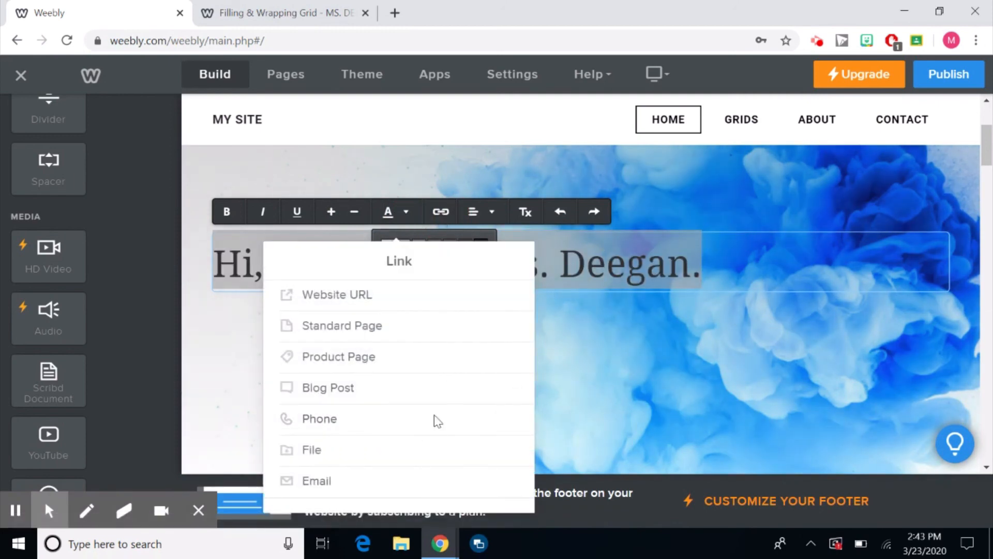
click(487, 216)
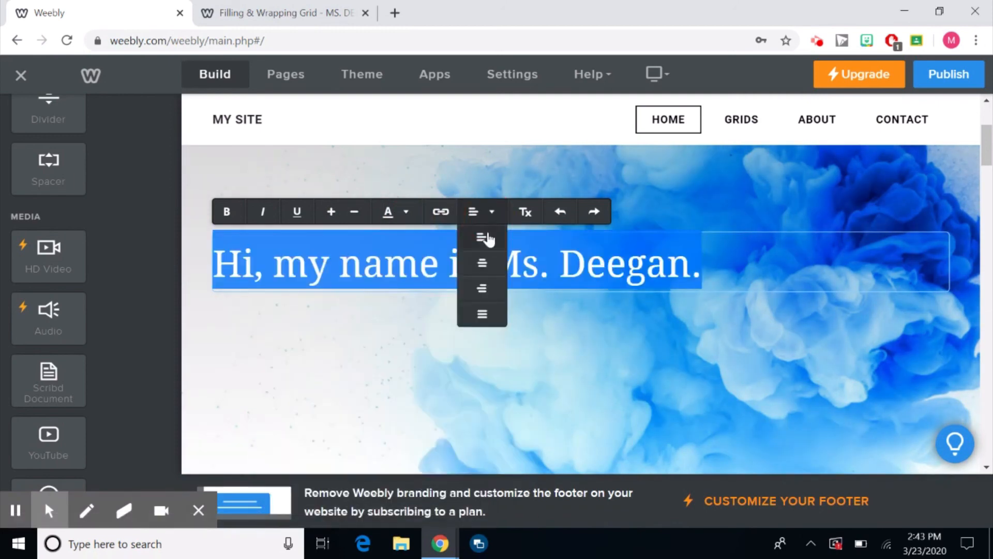
click(486, 262)
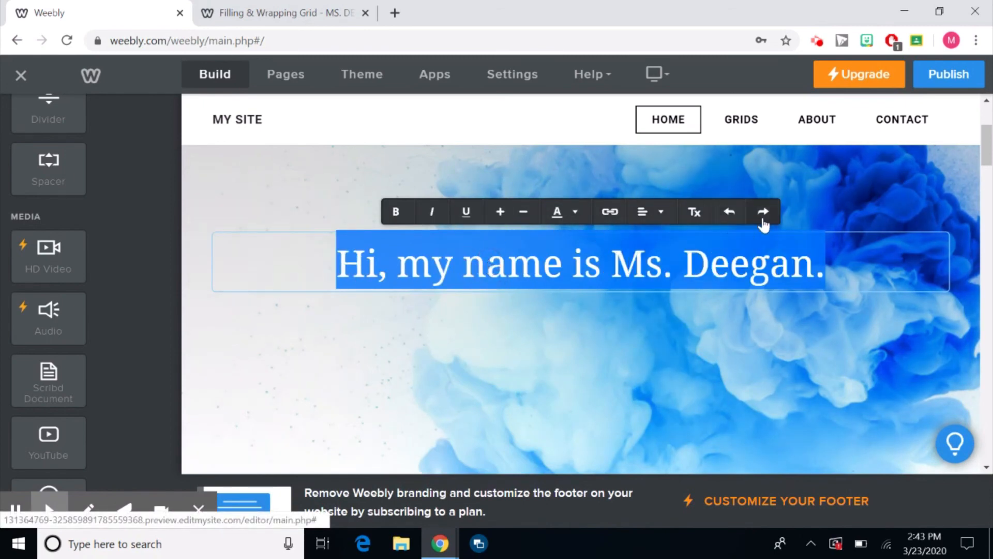
click(775, 343)
Step: Publish the website and dismiss the publishing confirmation
scroll(775, 343, up, 3)
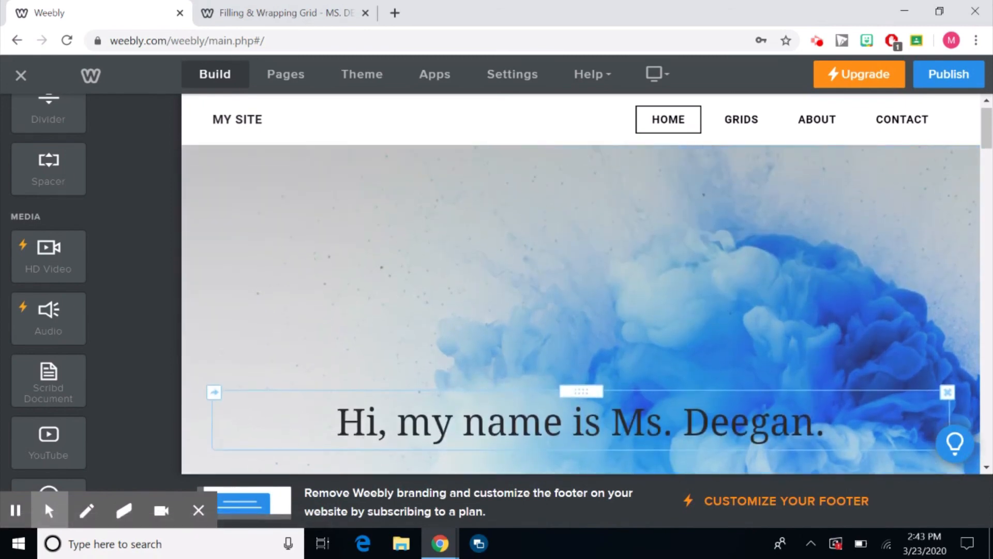
scroll(775, 343, up, 1)
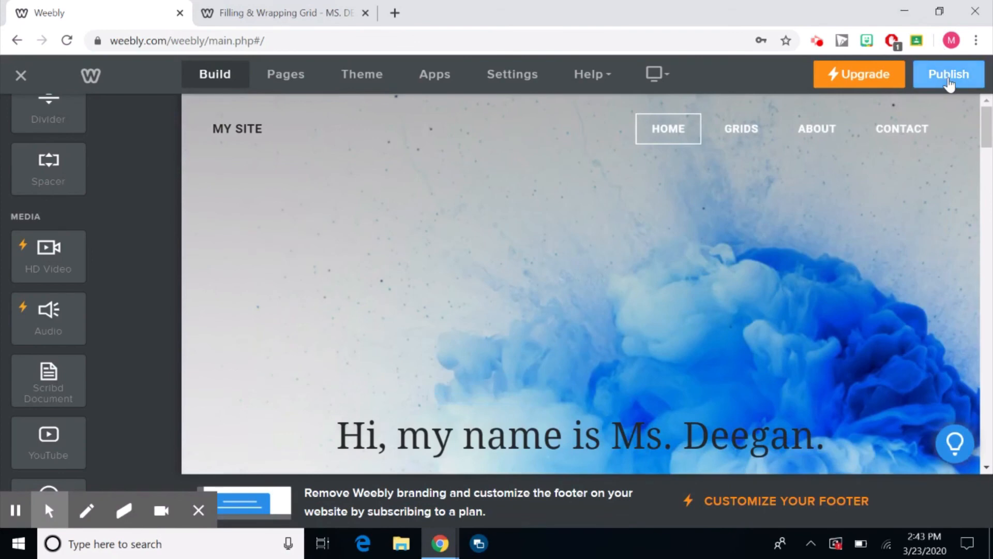
click(949, 78)
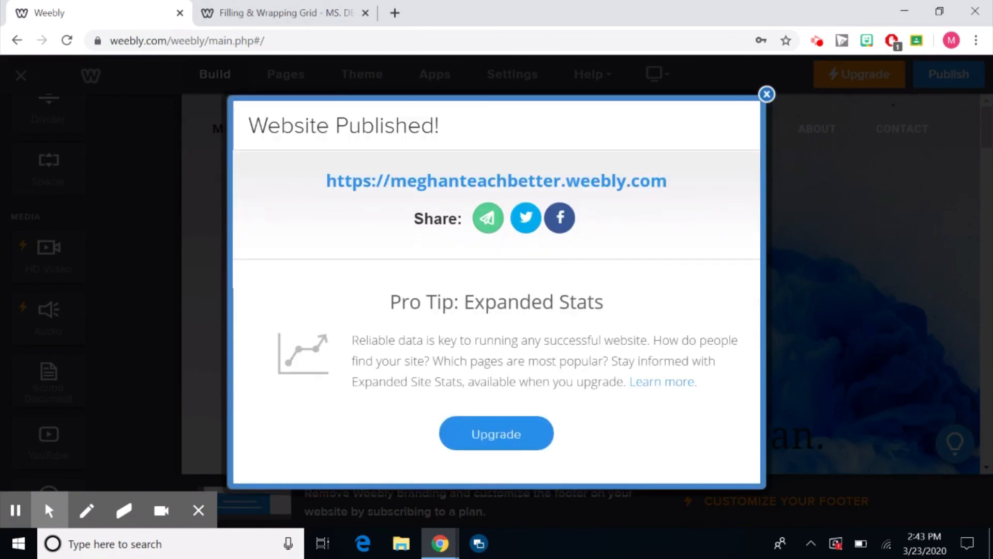
click(767, 95)
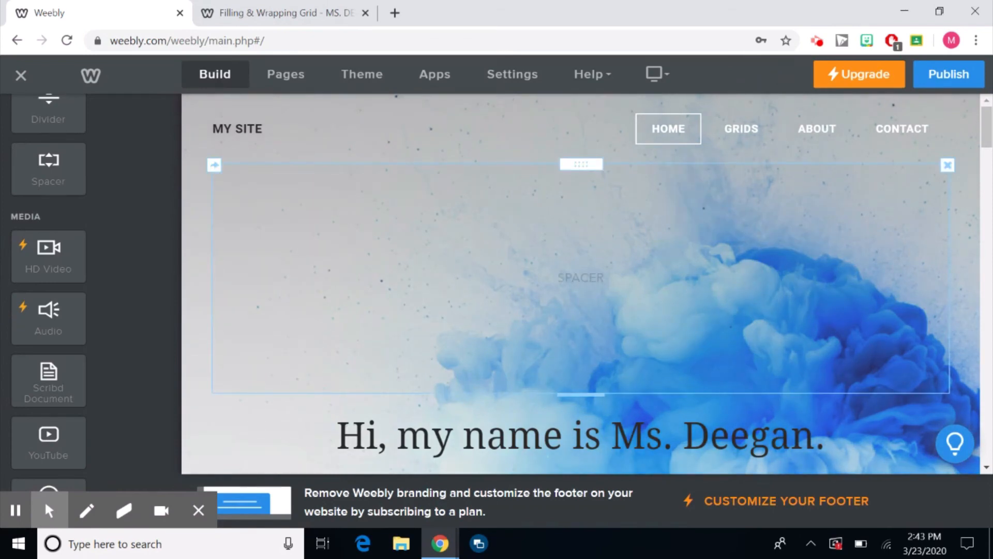
Step: Open the site's list of pages
scroll(139, 219, up, 10)
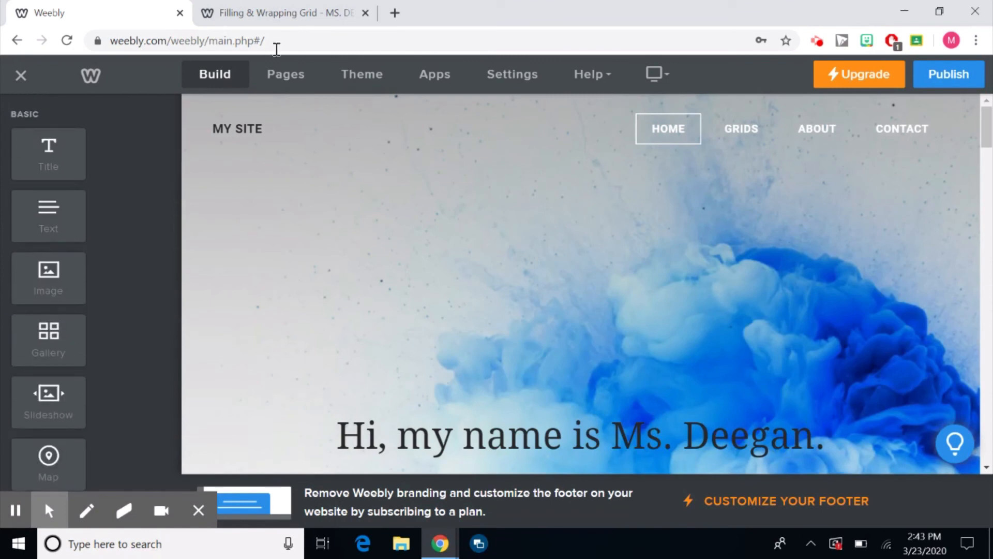
click(285, 75)
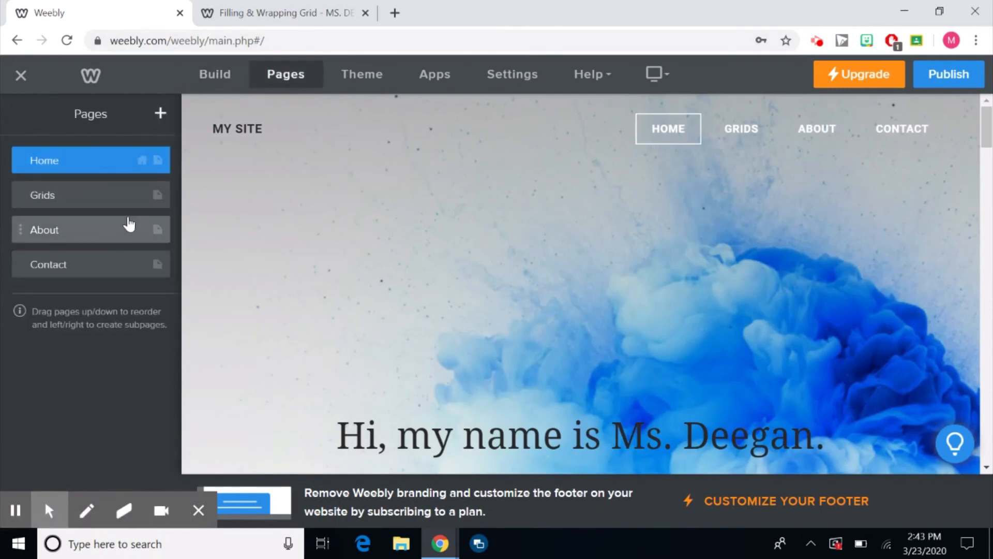